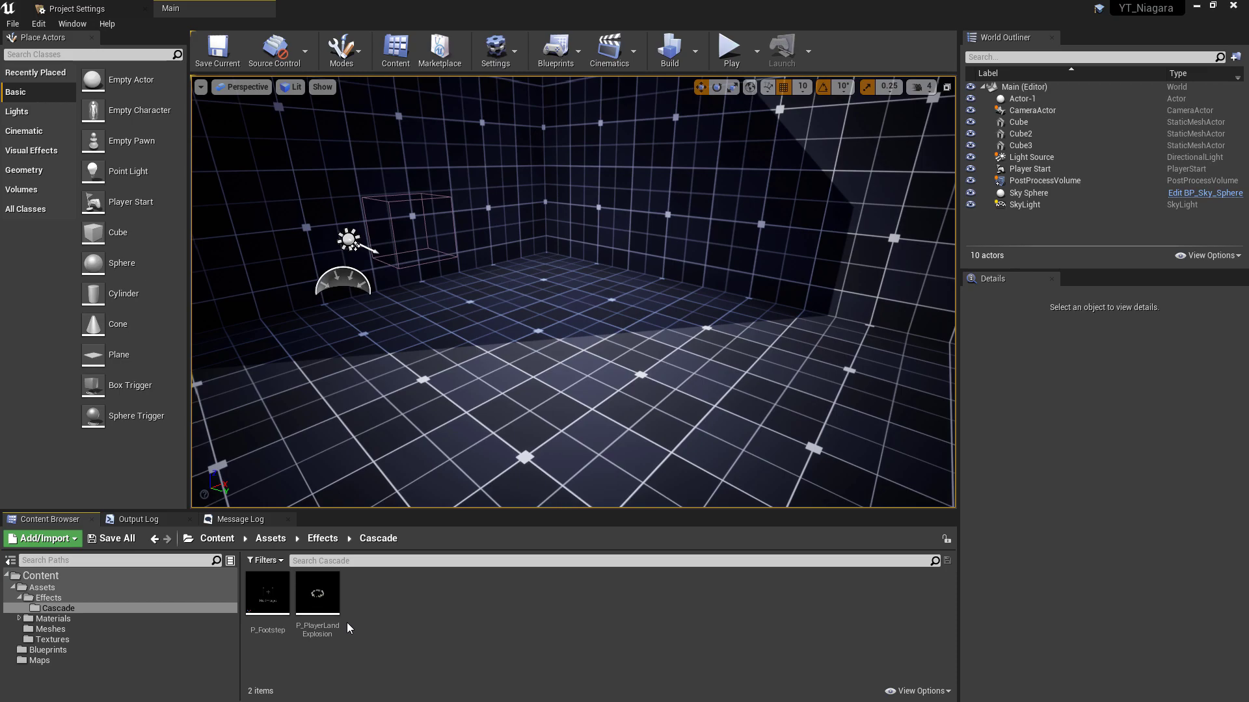
- Search the Plugins browser for the Cascade plugins, then close it
{"action": "mouse_move", "coordinate": [314, 606]}
{"action": "left_click", "coordinate": [47, 26]}
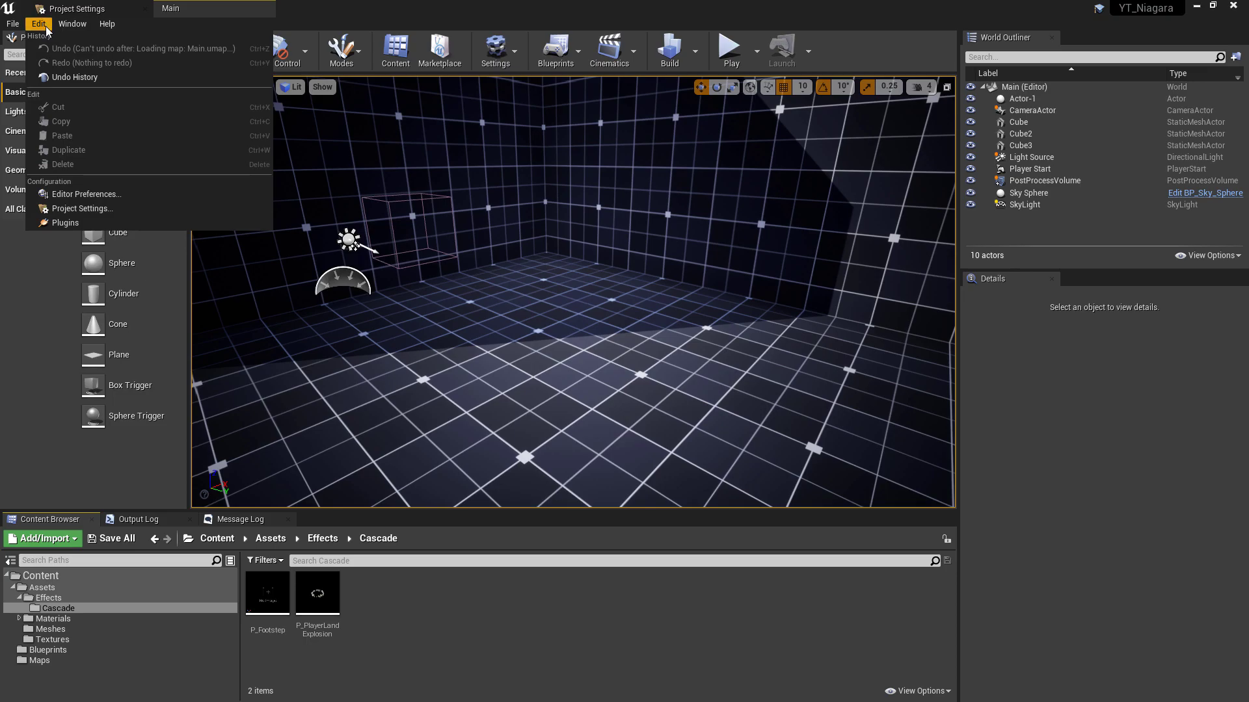
{"action": "left_click", "coordinate": [65, 222]}
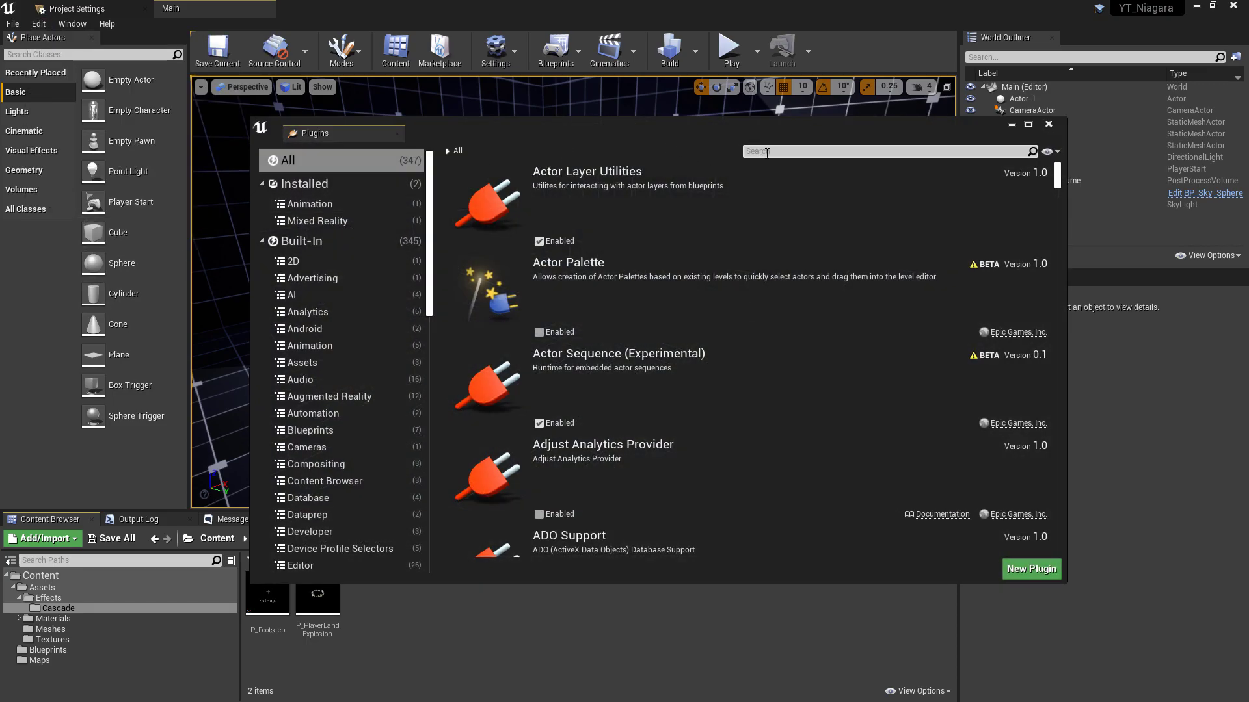
{"action": "type", "text": "cascade"}
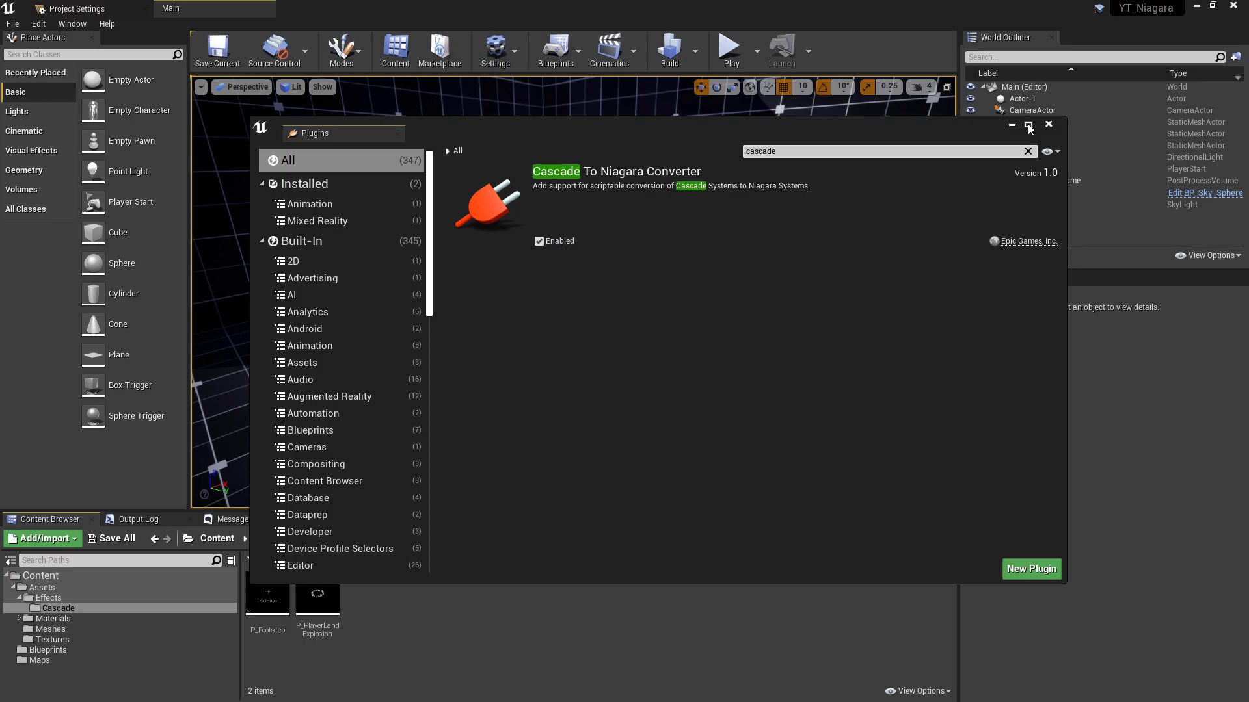
{"action": "left_click", "coordinate": [1049, 125]}
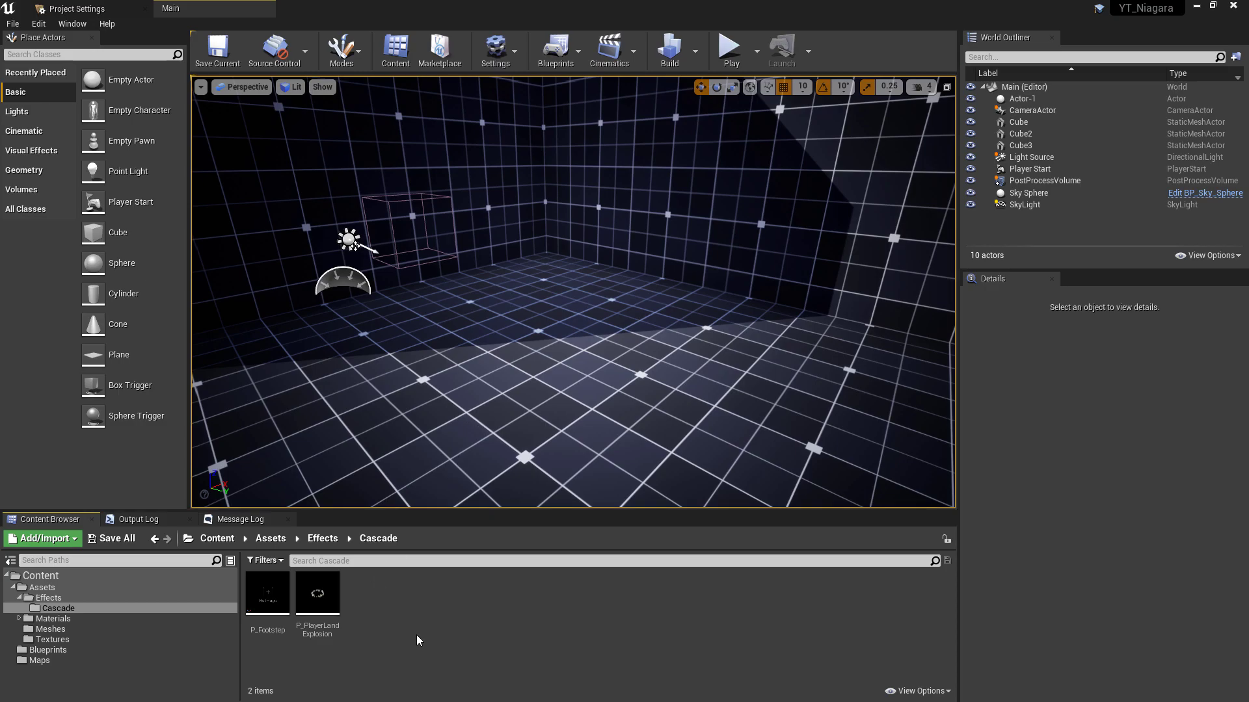
- Convert P_Footstep and P_PlayerLandExplosion into Niagara systems
{"action": "right_click", "coordinate": [281, 597]}
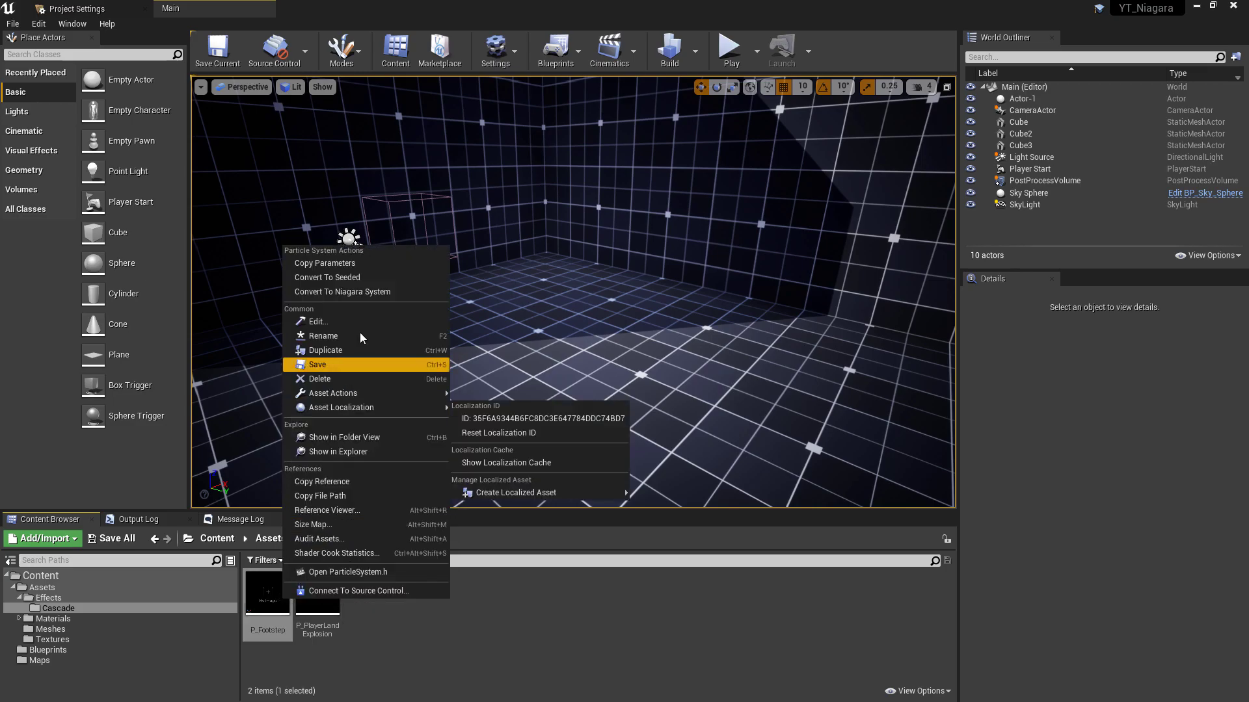
{"action": "left_click", "coordinate": [421, 292]}
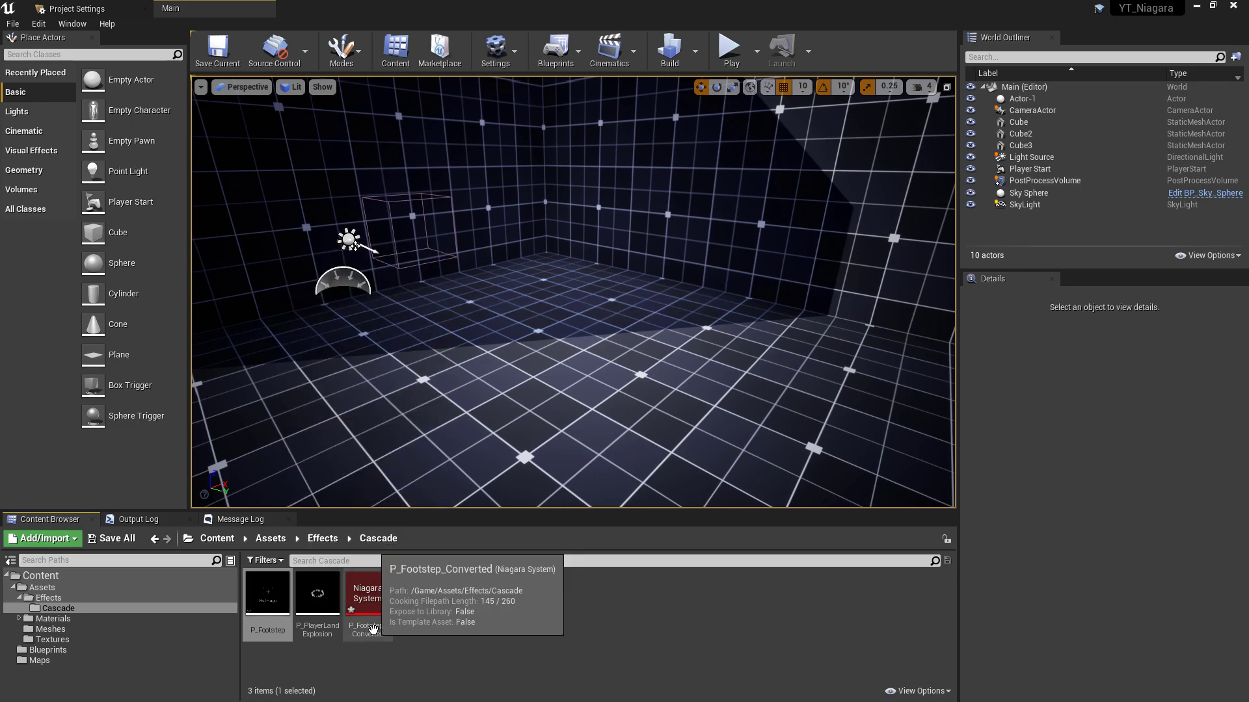
{"action": "right_click", "coordinate": [317, 593]}
{"action": "left_click", "coordinate": [416, 292]}
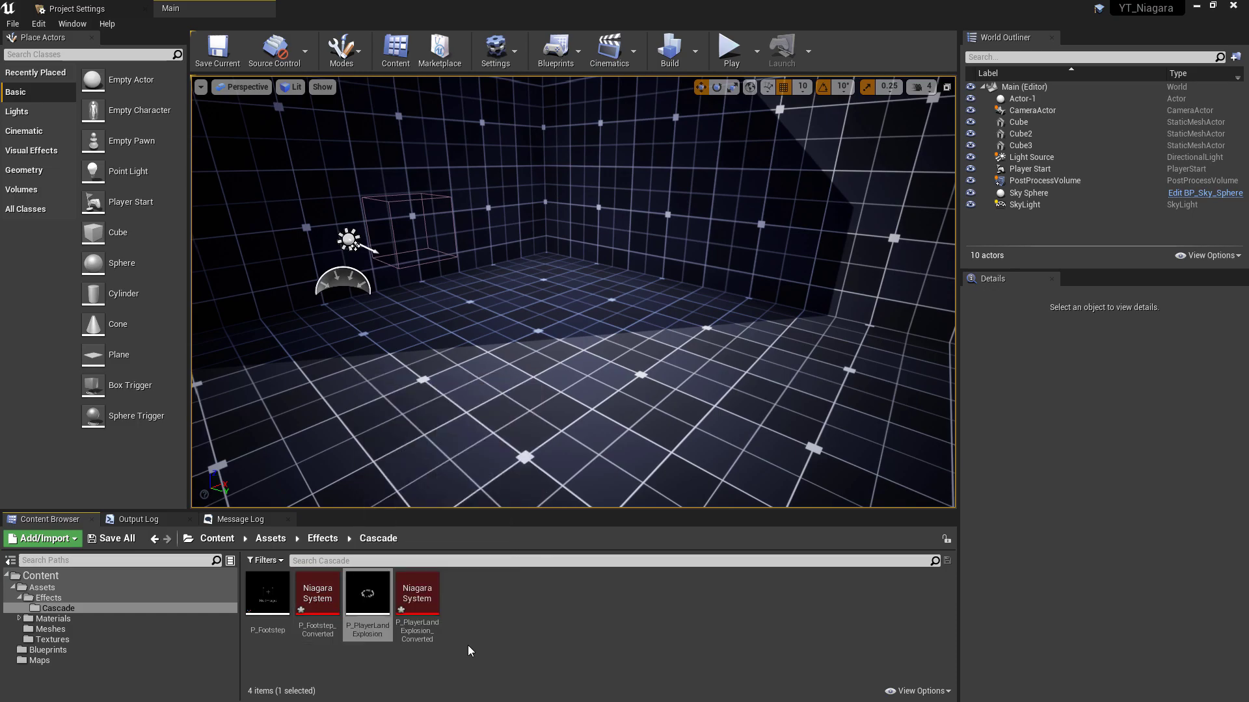
- Open P_Footstep and P_PlayerLandExplosion in Cascade tabs, review them, and return to Main
{"action": "left_click", "coordinate": [269, 618]}
{"action": "double_click", "coordinate": [269, 618]}
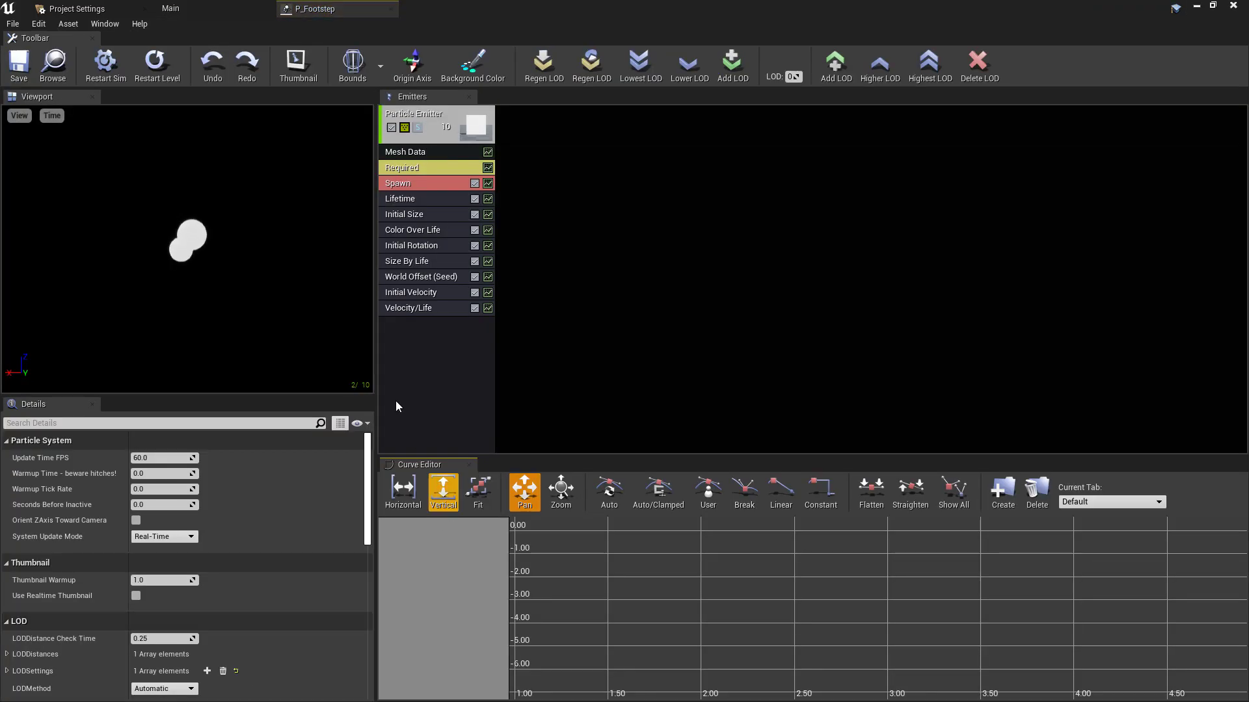
{"action": "left_click", "coordinate": [236, 8]}
{"action": "double_click", "coordinate": [365, 602]}
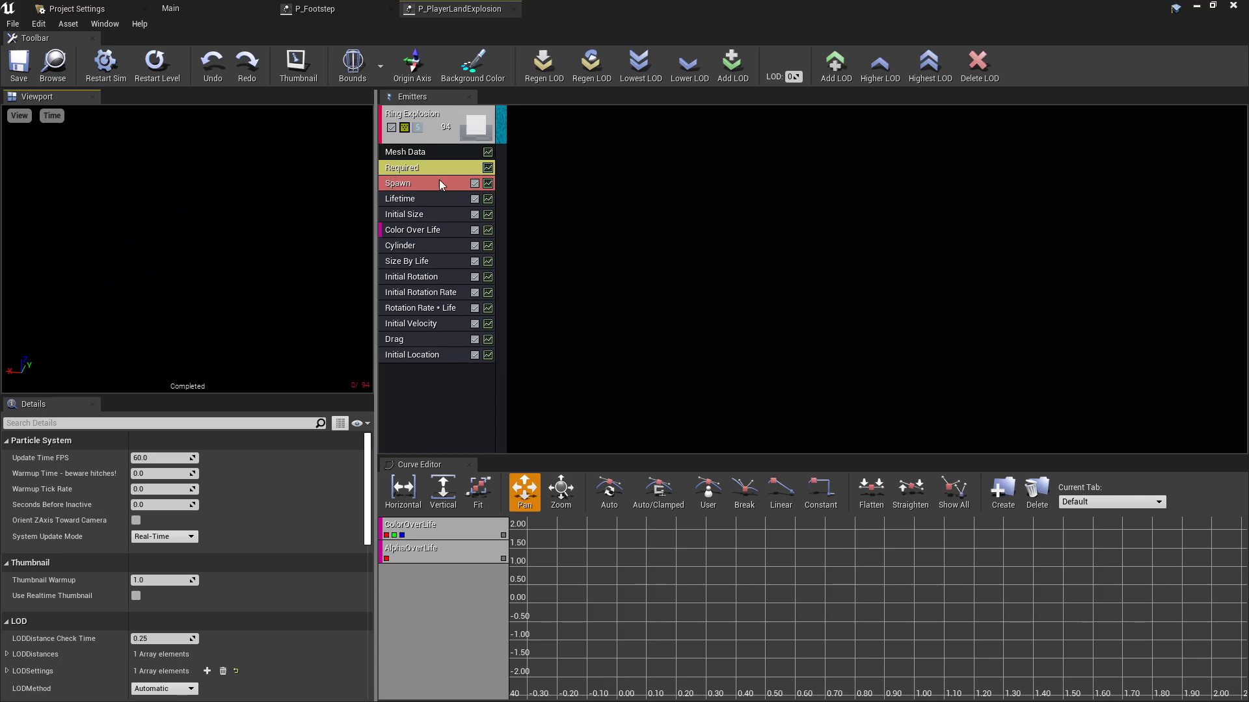
{"action": "left_click", "coordinate": [315, 8]}
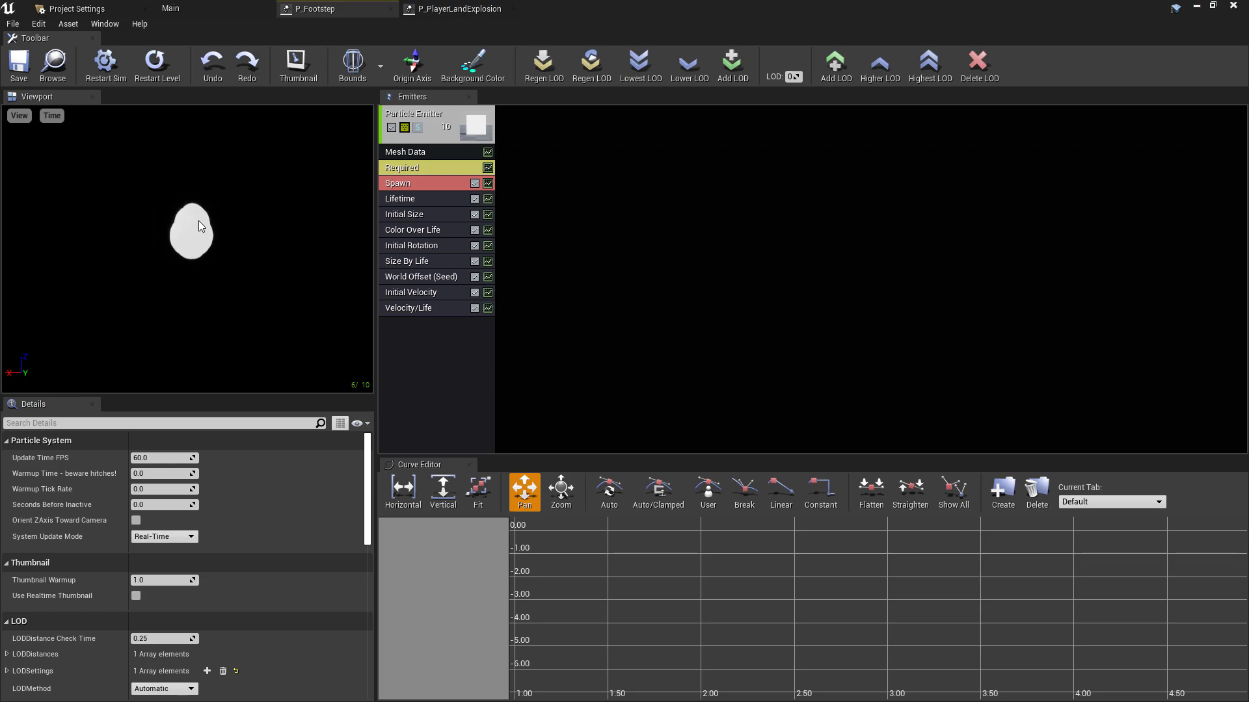
{"action": "left_click", "coordinate": [231, 8]}
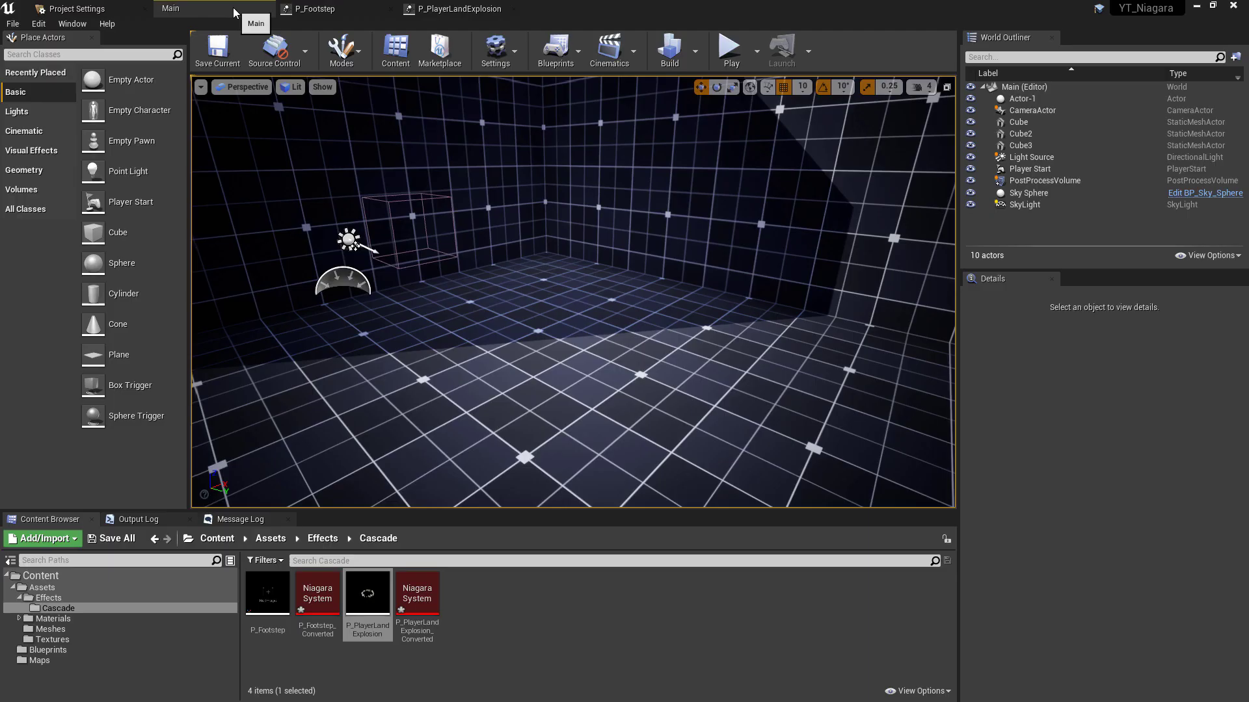
- Open P_Footstep_Converted in Niagara and acknowledge the Spawn Rate conversion warning
{"action": "double_click", "coordinate": [317, 593]}
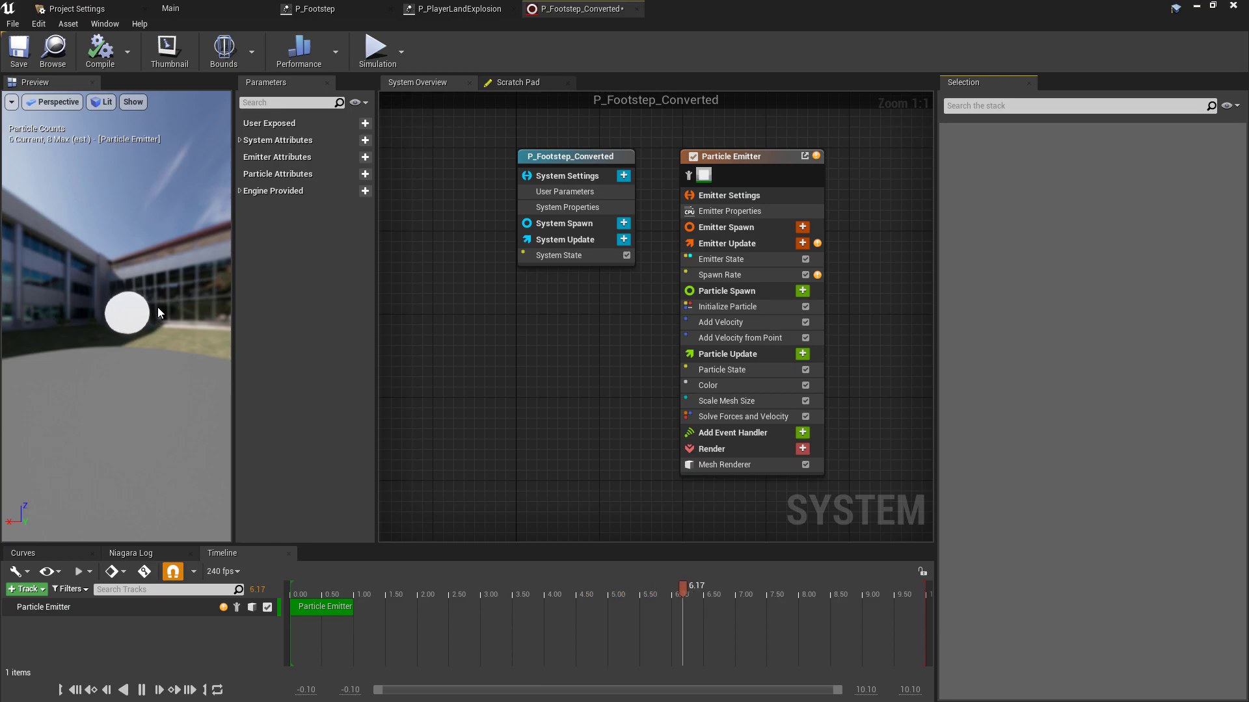
{"action": "left_click_drag", "start_coordinate": [157, 307], "coordinate": [160, 303]}
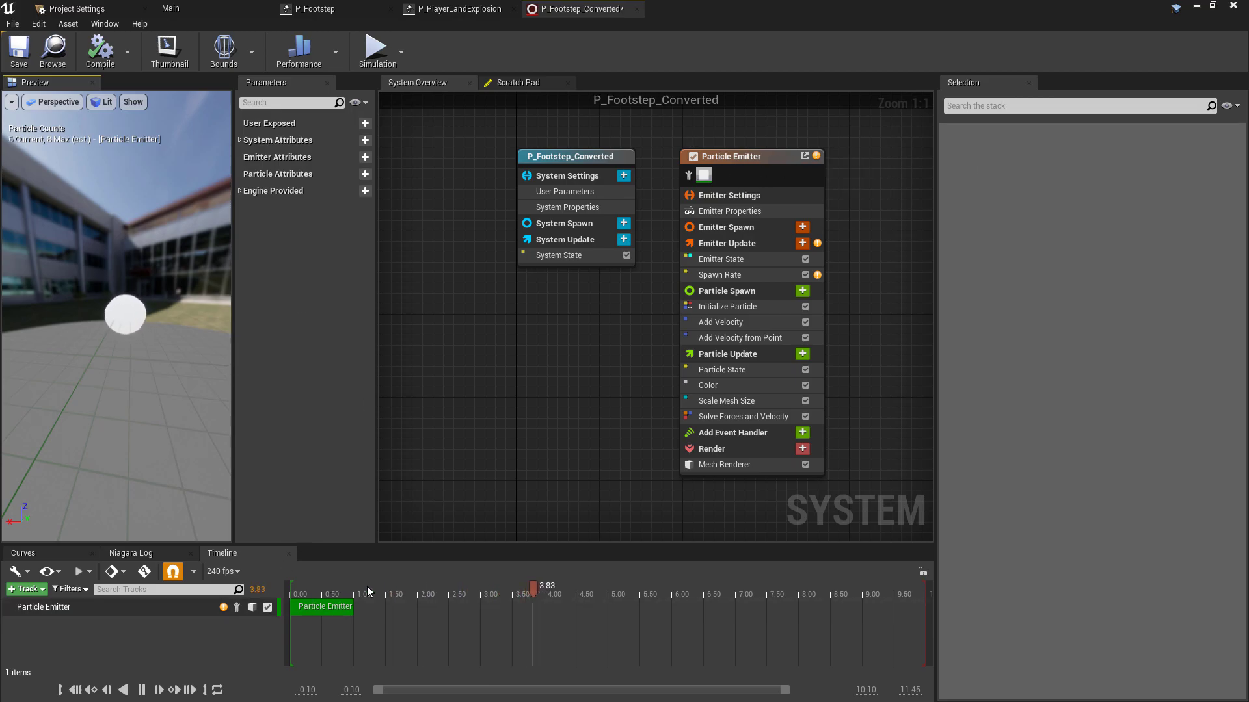
{"action": "left_click", "coordinate": [816, 156]}
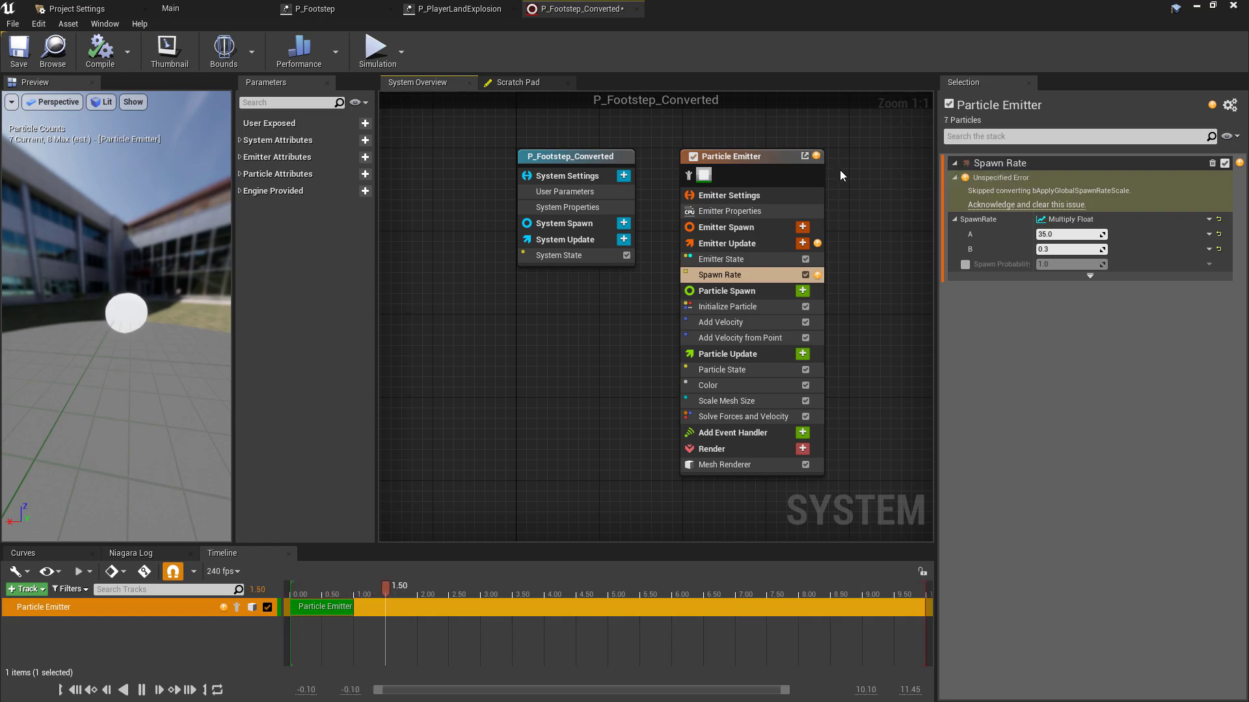
{"action": "left_click", "coordinate": [1010, 206]}
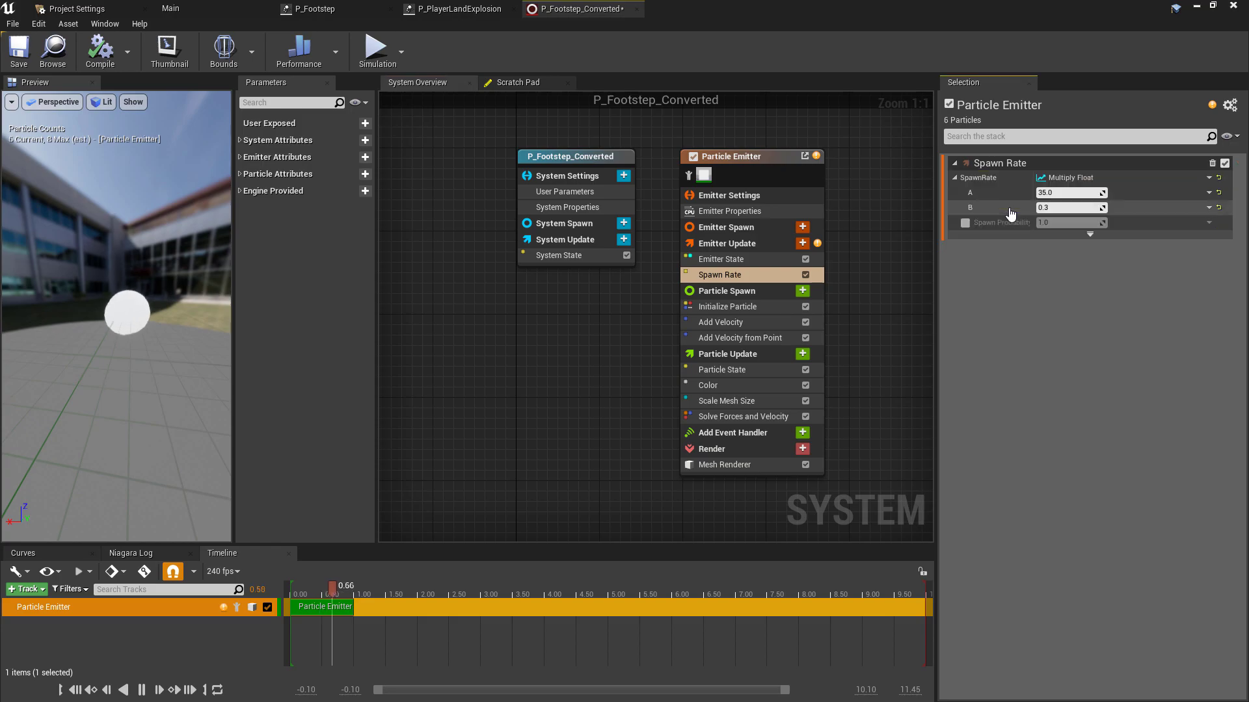
- Review the emitter's update and Spawn Rate settings against the original Cascade P_Footstep
{"action": "left_click", "coordinate": [818, 242]}
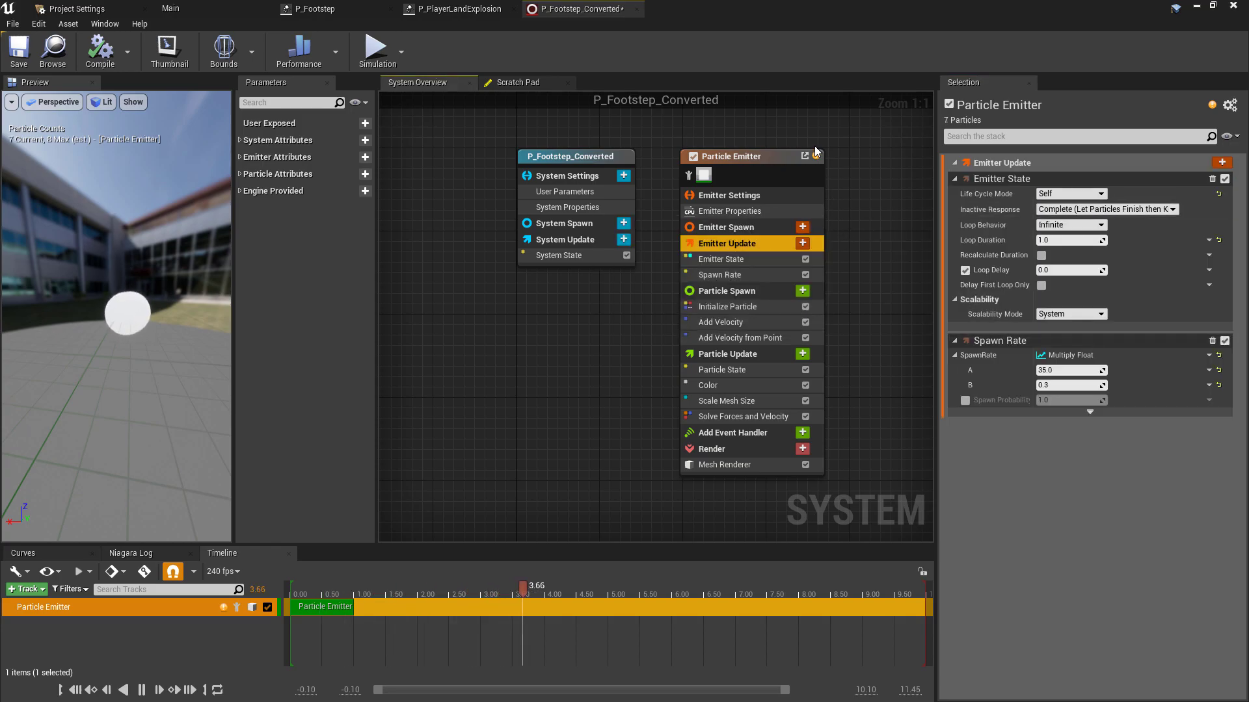
{"action": "left_click", "coordinate": [720, 274]}
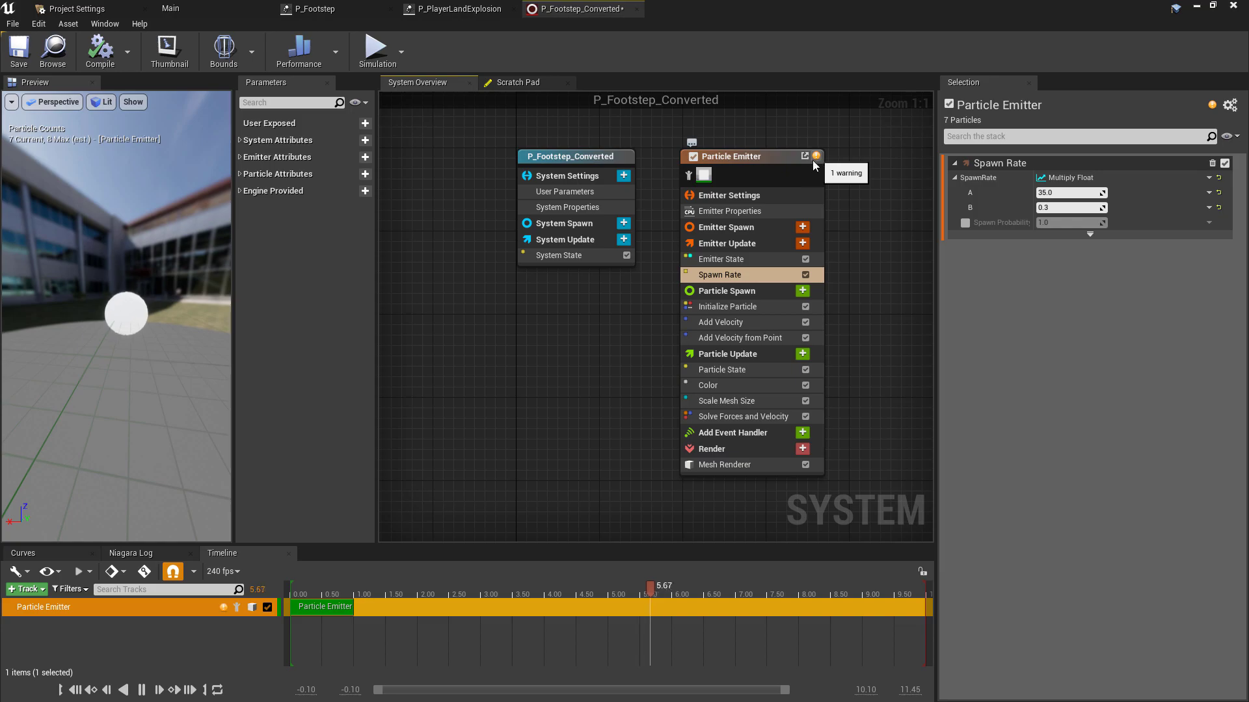
{"action": "left_click", "coordinate": [771, 158]}
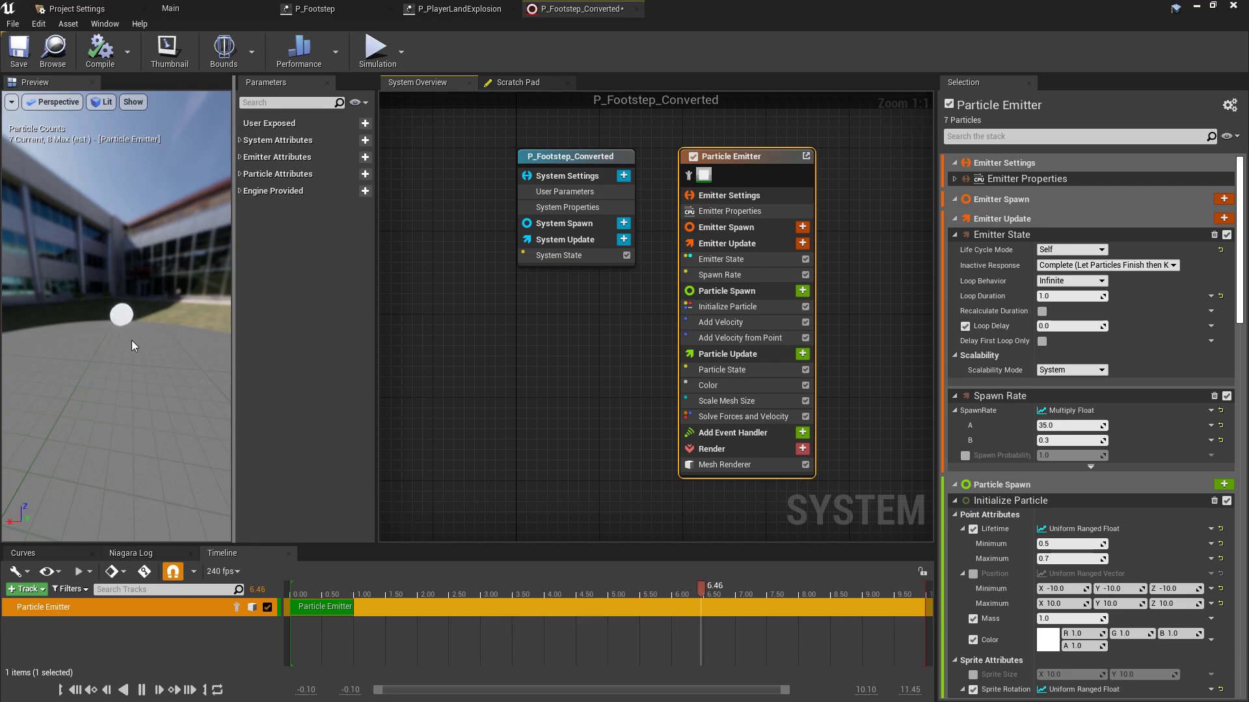
{"action": "left_click", "coordinate": [315, 9]}
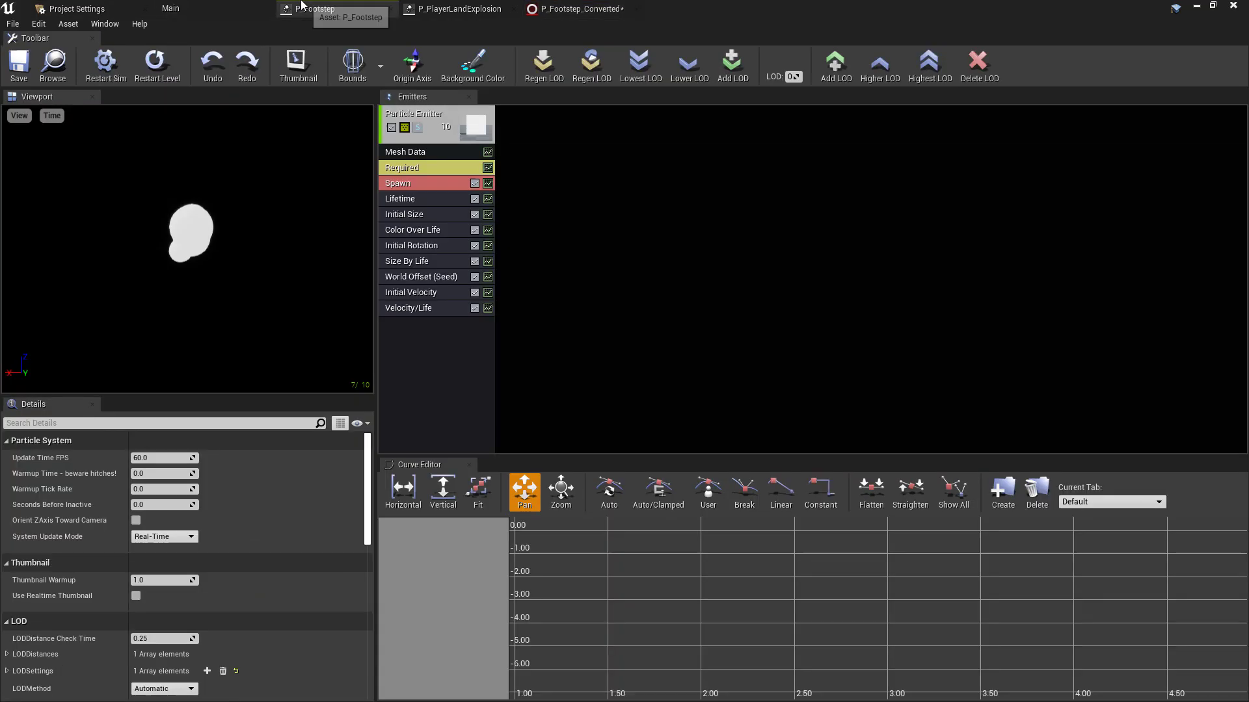
{"action": "left_click", "coordinate": [580, 8]}
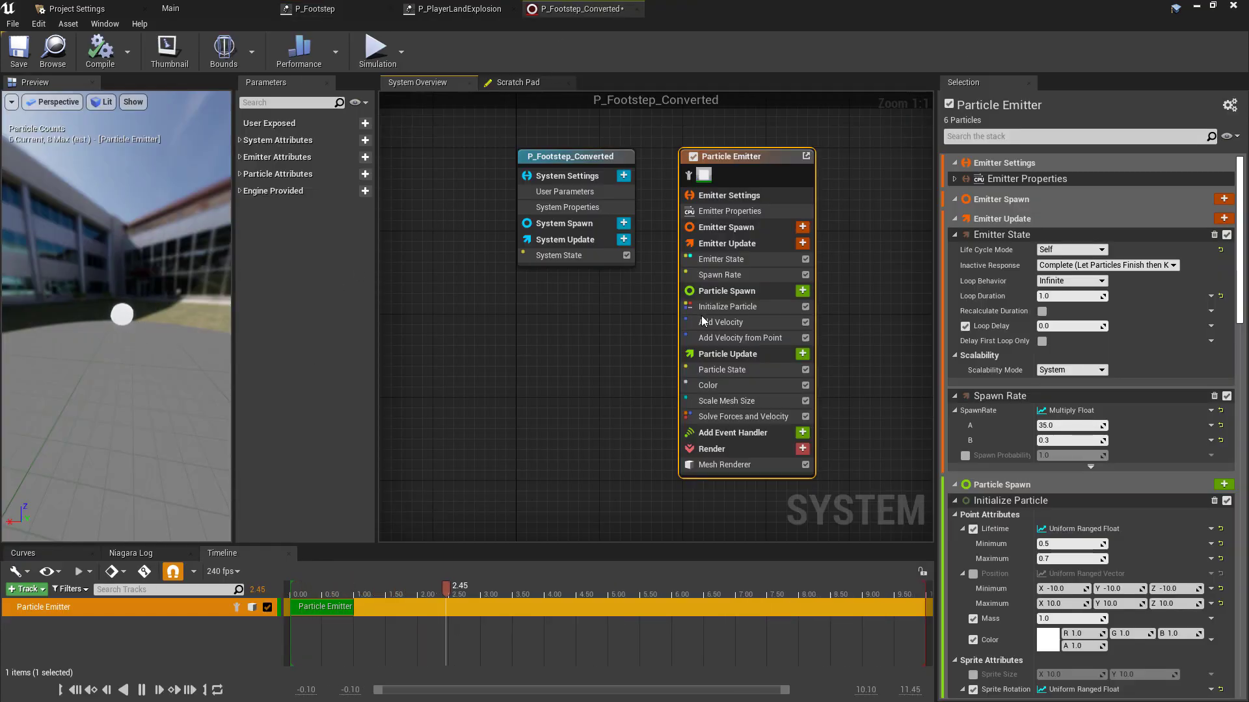
- In the footstep's Add Velocity, set Minimum Z to 100 and Maximum Z to 50
{"action": "left_click", "coordinate": [758, 325]}
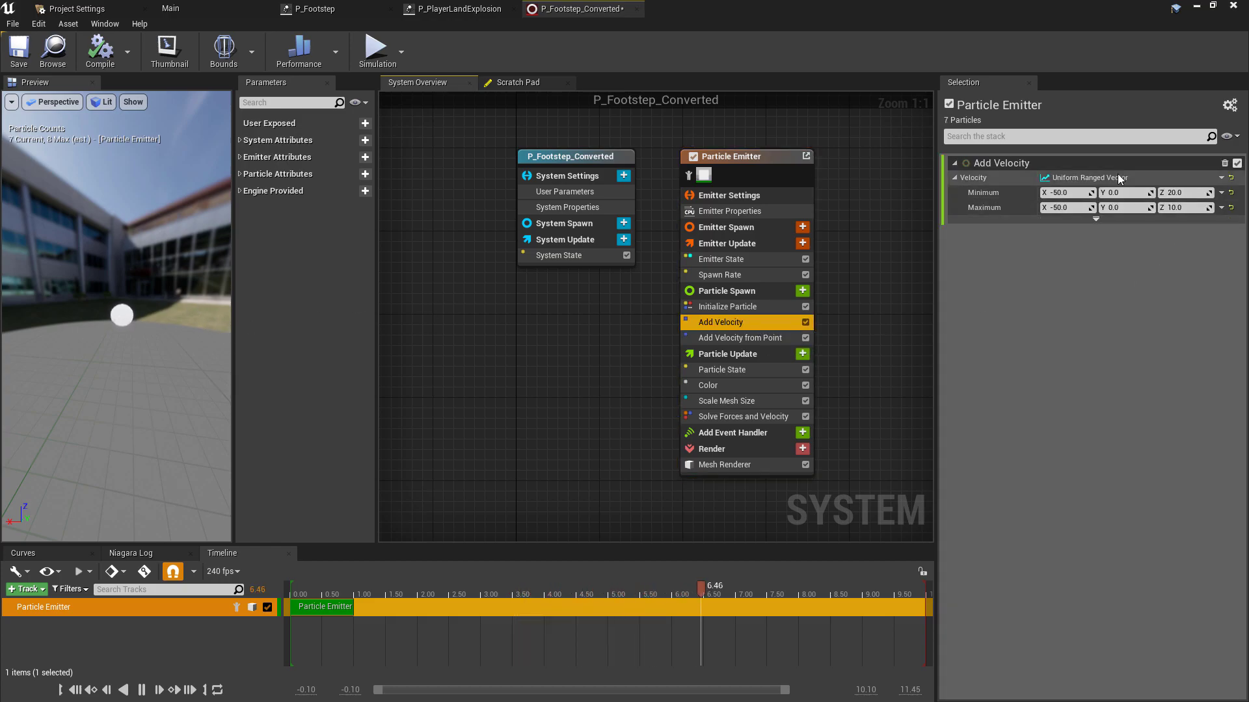
{"action": "left_click", "coordinate": [1071, 193]}
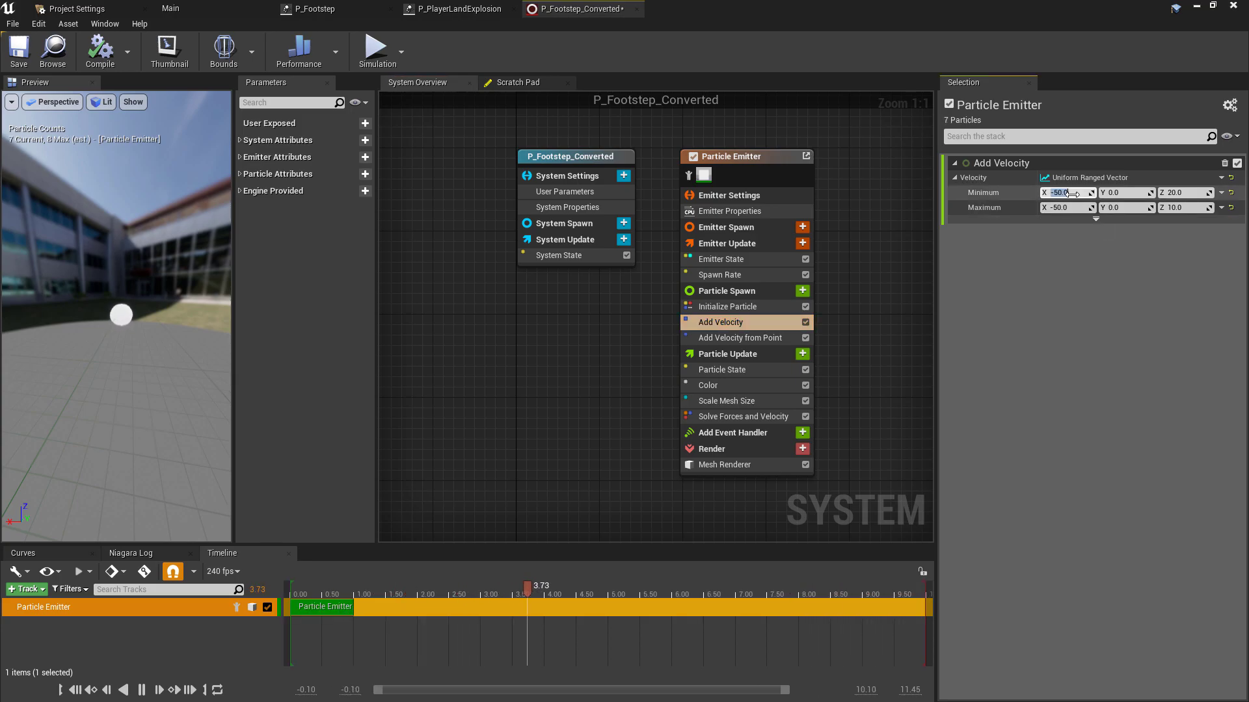
{"action": "left_click", "coordinate": [1074, 207]}
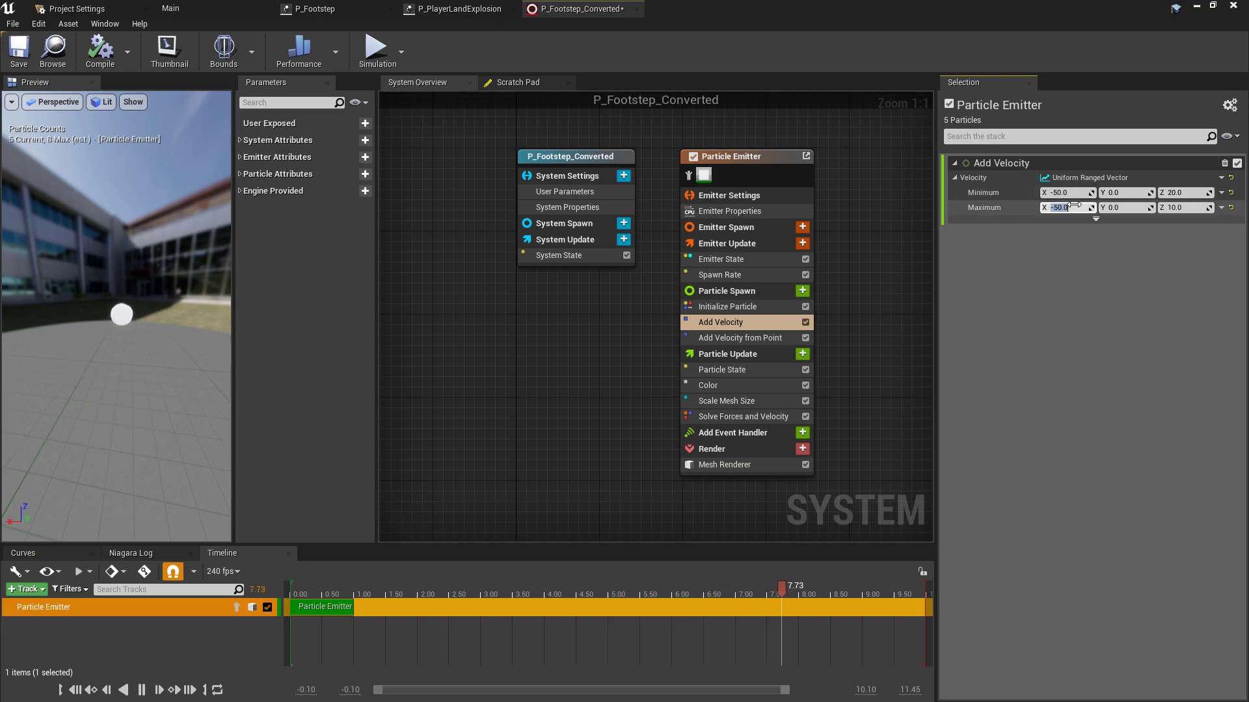
{"action": "type", "text": "50"}
{"action": "key", "text": "Return"}
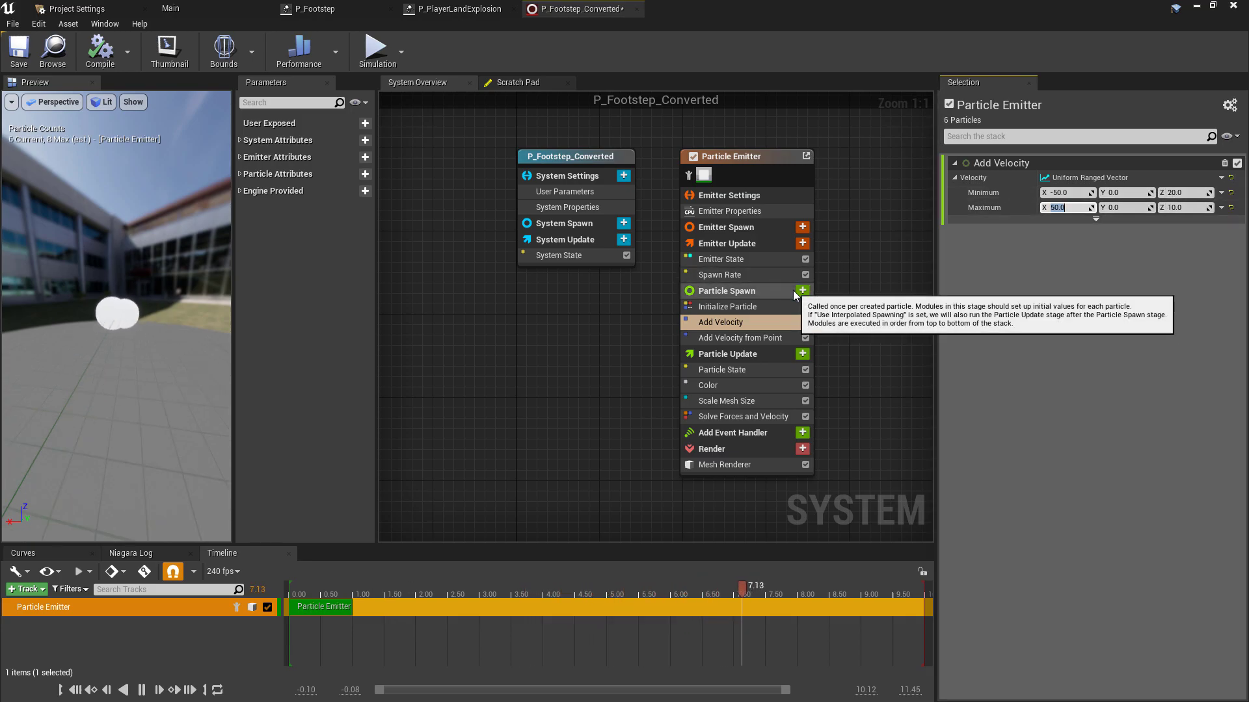
{"action": "left_click", "coordinate": [1192, 194]}
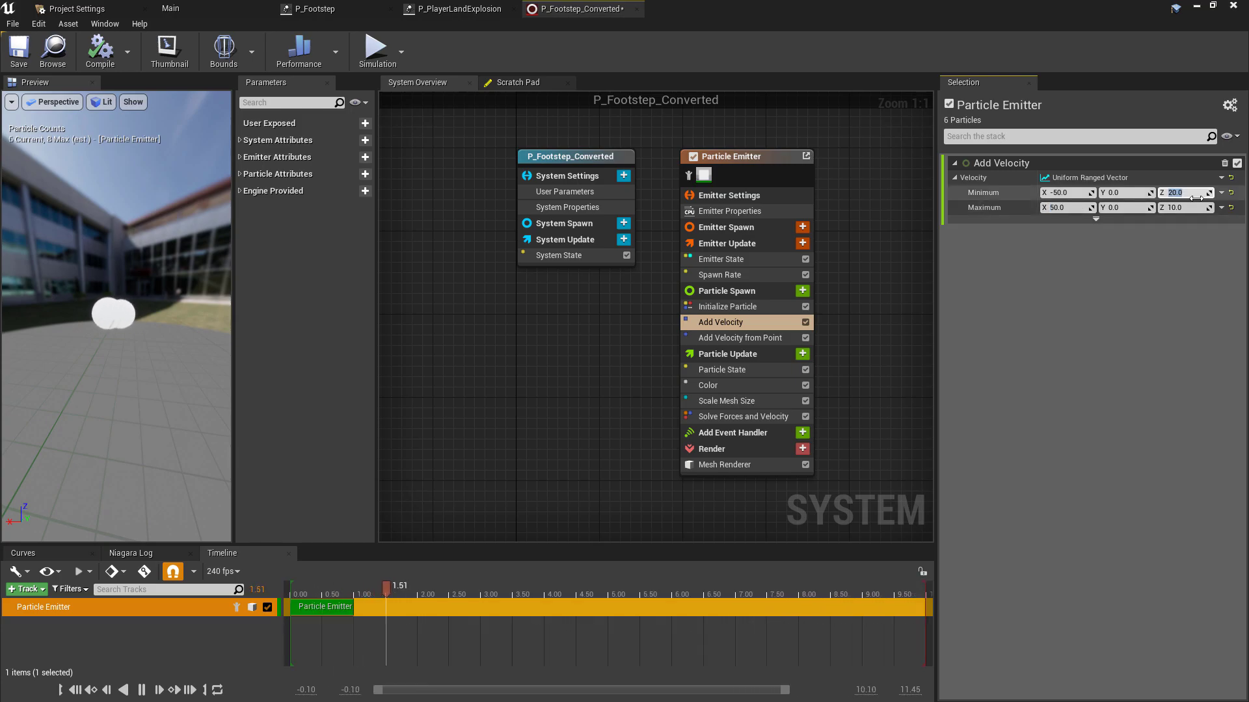
{"action": "type", "text": "200"}
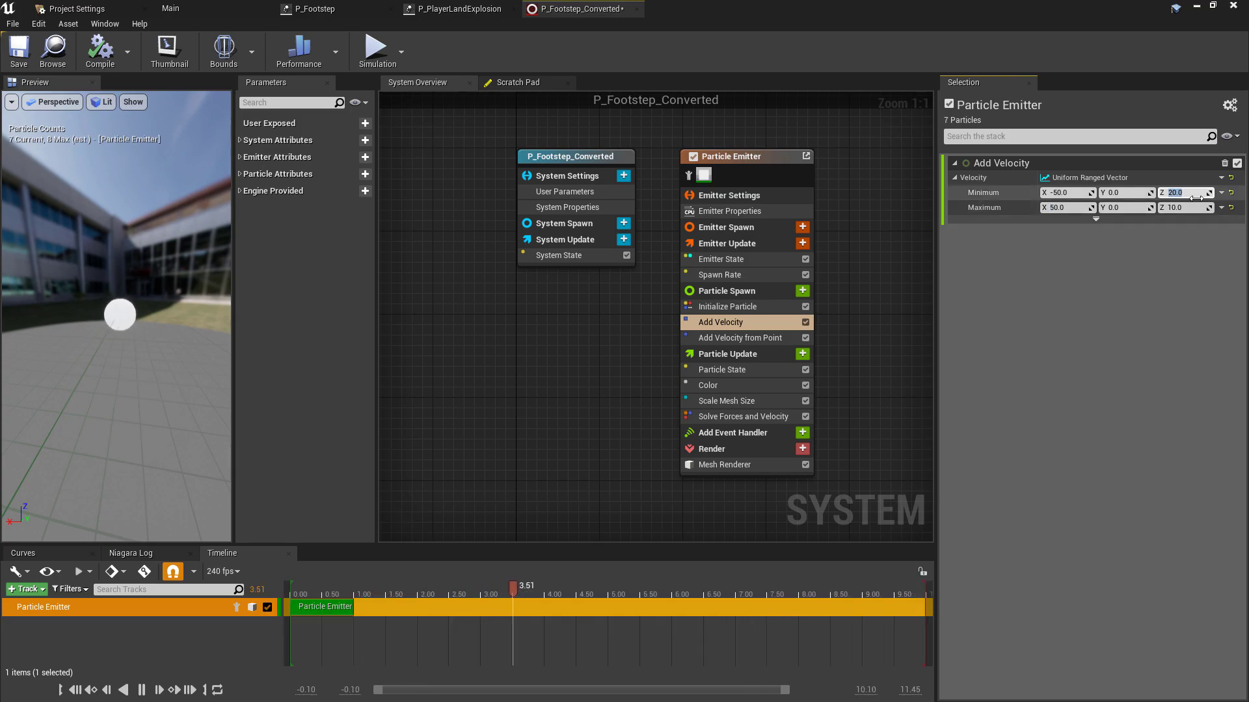
{"action": "key", "text": "BackSpace"}
{"action": "key", "text": "BackSpace"}
{"action": "key", "text": "BackSpace"}
{"action": "type", "text": "100"}
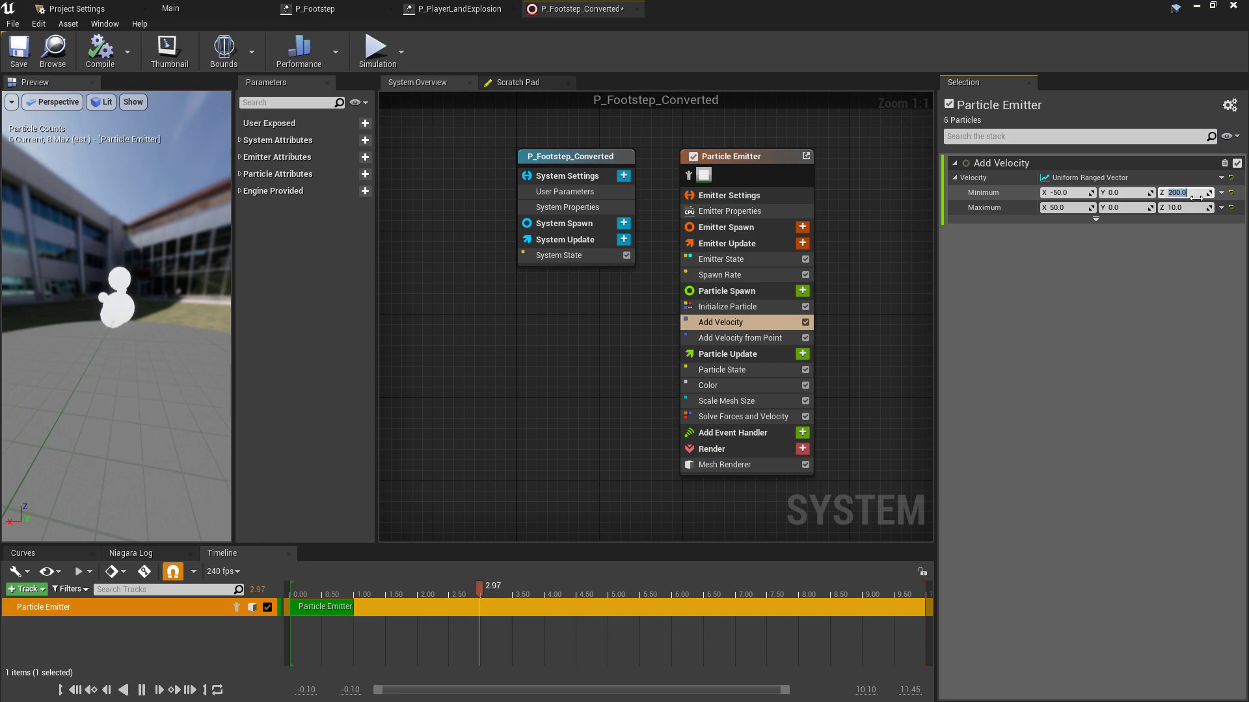
{"action": "key", "text": "Return"}
{"action": "left_click", "coordinate": [1192, 207]}
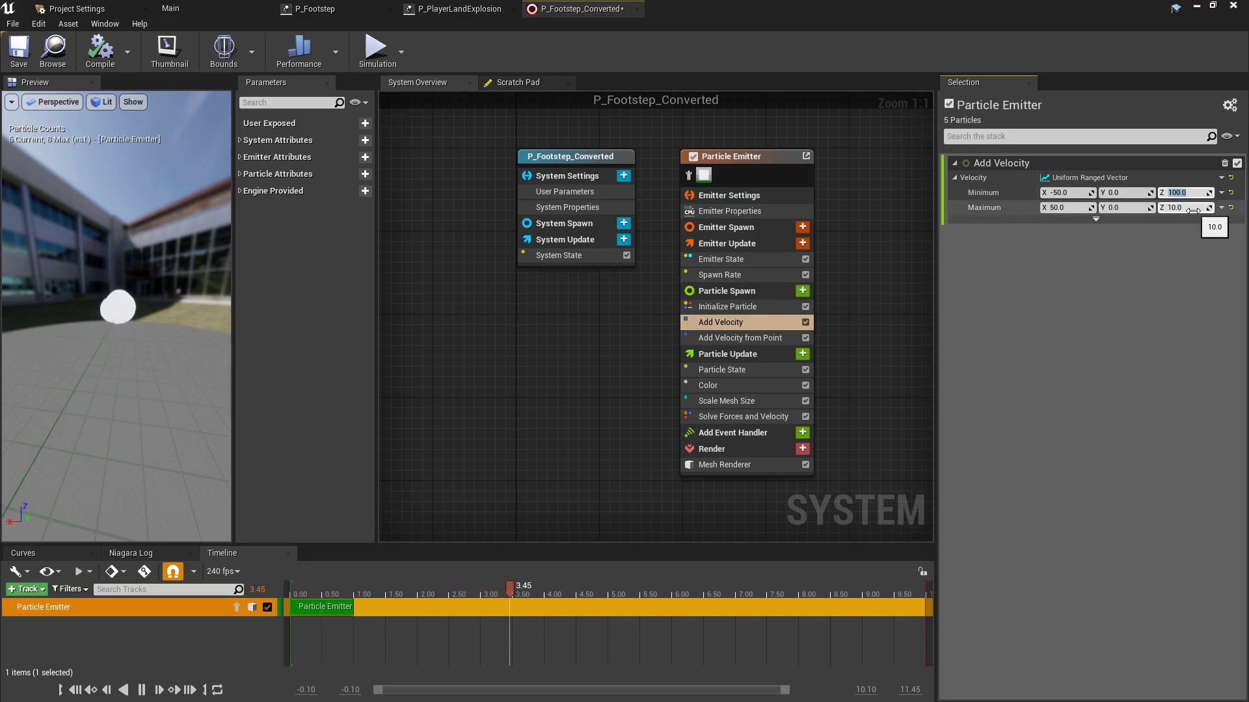
{"action": "type", "text": "50"}
{"action": "key", "text": "Return"}
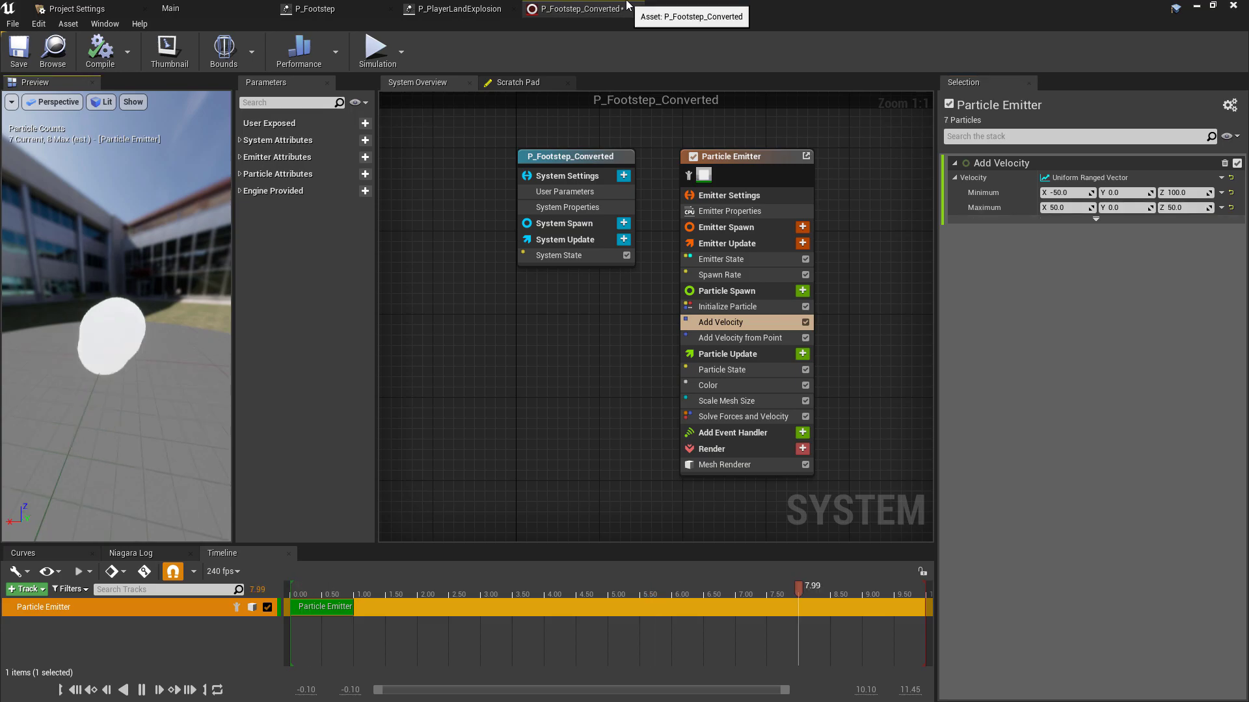
- Set the Add Velocity X range from -25 to 25
{"action": "left_click", "coordinate": [1066, 192]}
{"action": "type", "text": "-25"}
{"action": "key", "text": "Tab"}
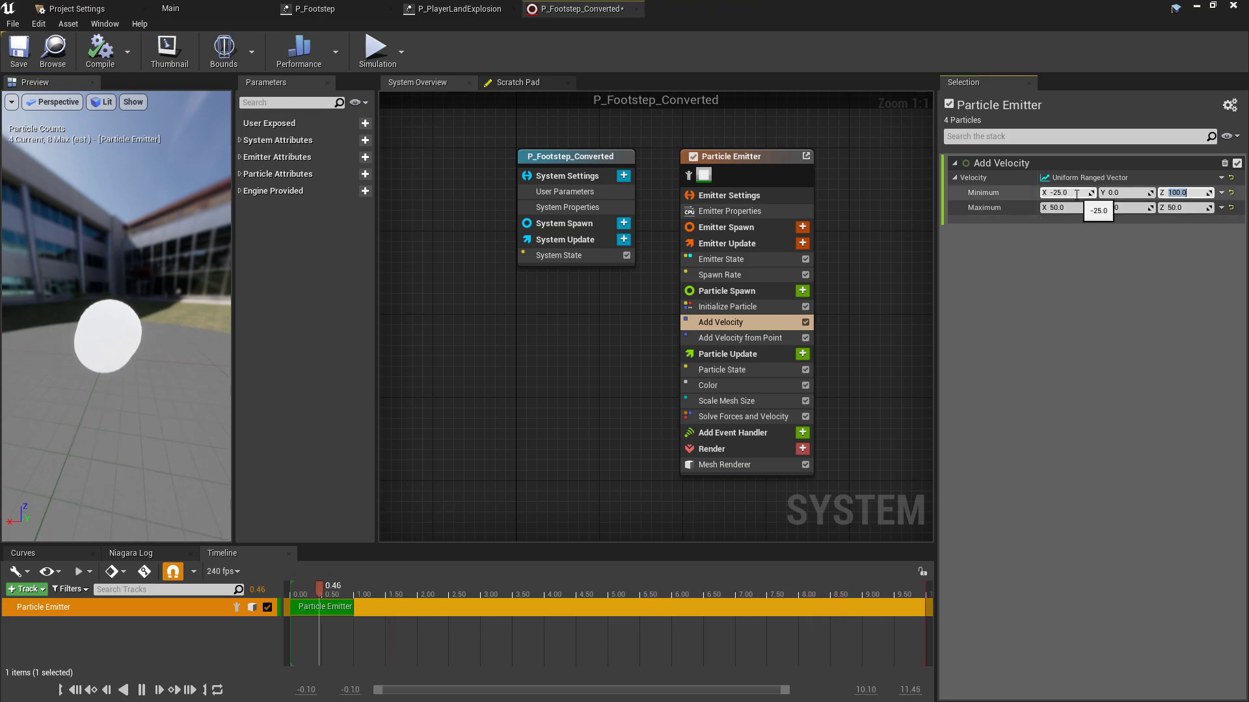
{"action": "type", "text": "25"}
{"action": "key", "text": "Tab"}
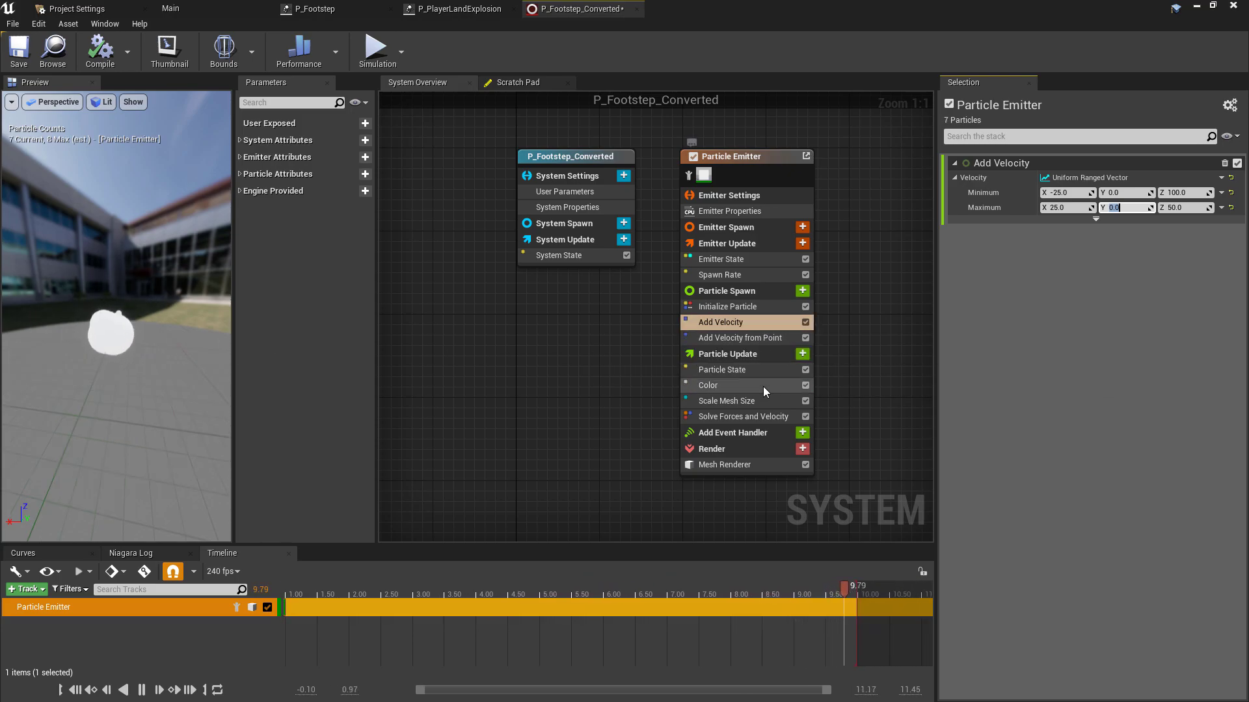
{"action": "left_click", "coordinate": [755, 403]}
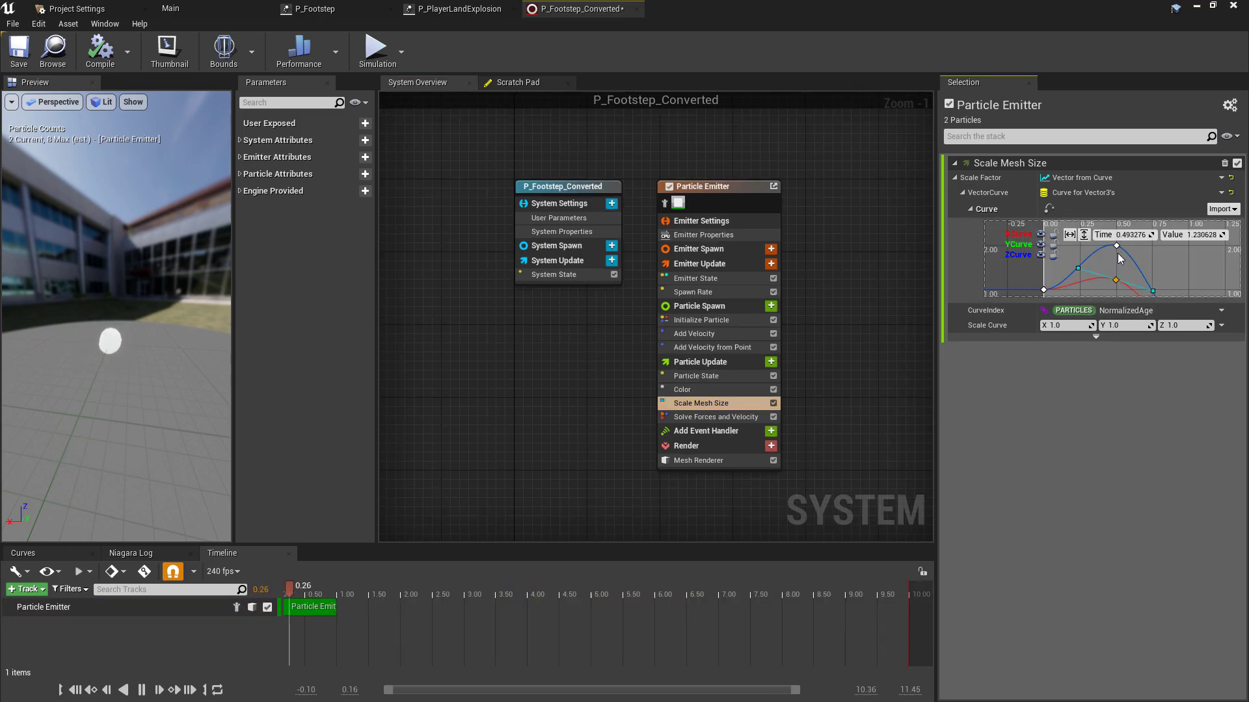
- Undo the last curve edit, drag the Scale Mesh Size peak to about 1.3, and save
{"action": "key", "text": "ctrl+z"}
{"action": "left_click_drag", "start_coordinate": [1114, 242], "coordinate": [1113, 278]}
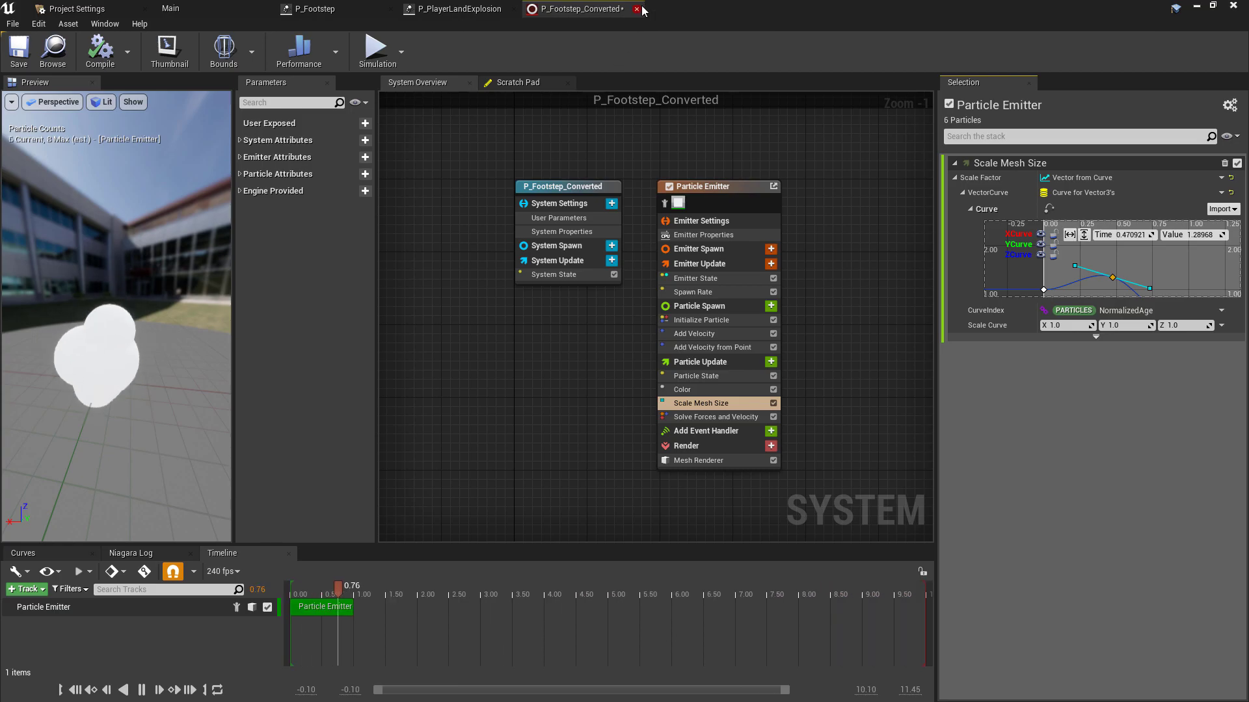
{"action": "key", "text": "ctrl+s"}
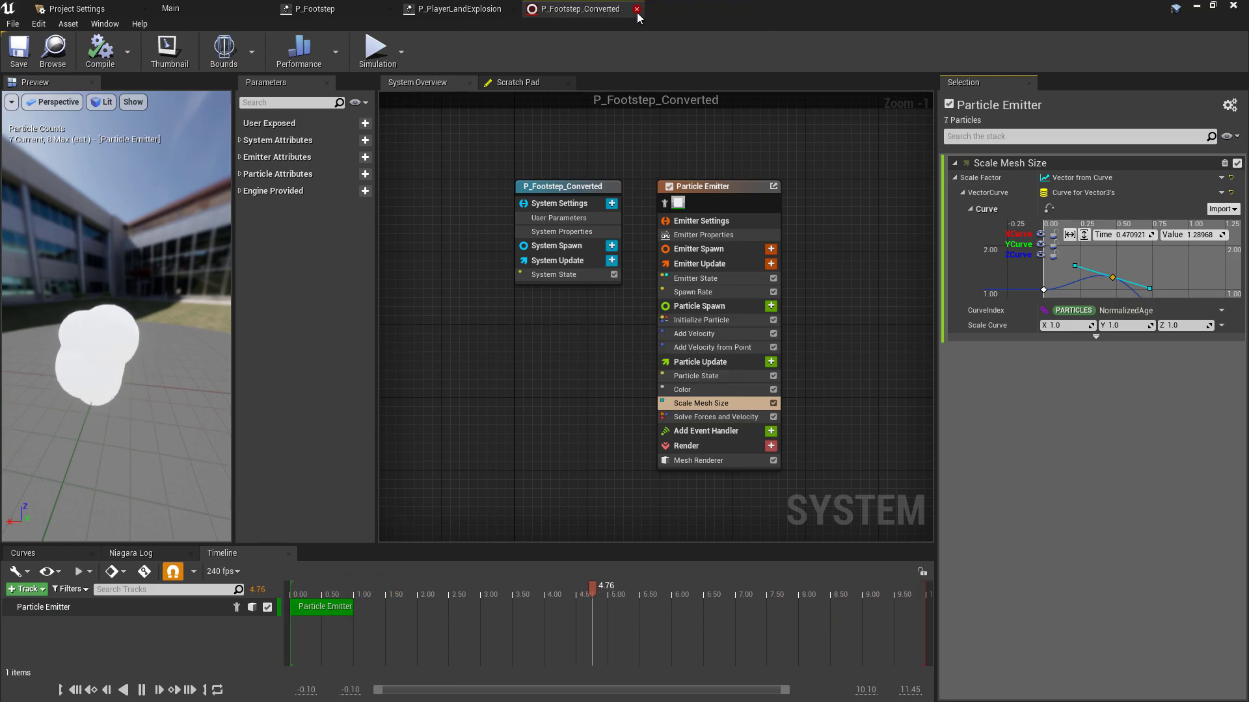
- Close the footstep editor and open P_PlayerLandExplosion_Converted, comparing it with the Cascade original
{"action": "left_click", "coordinate": [637, 10]}
{"action": "left_click", "coordinate": [170, 8]}
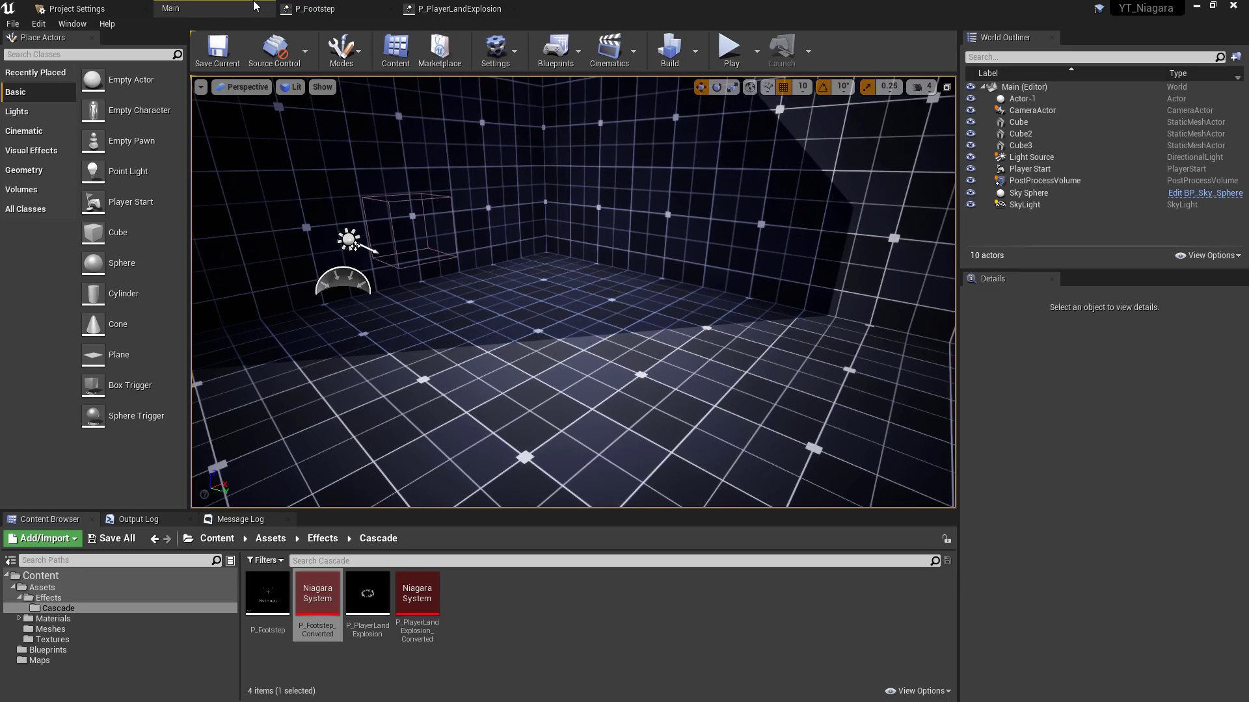
{"action": "double_click", "coordinate": [419, 611]}
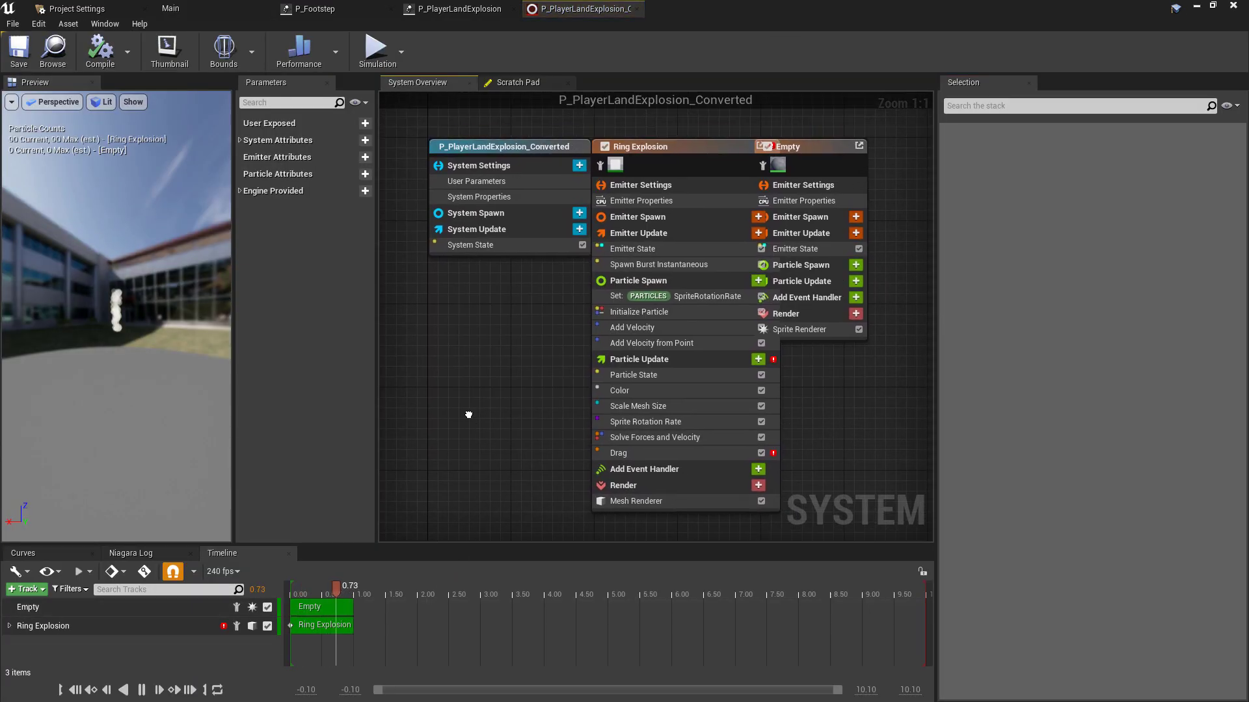
{"action": "left_click_drag", "start_coordinate": [769, 172], "coordinate": [837, 175]}
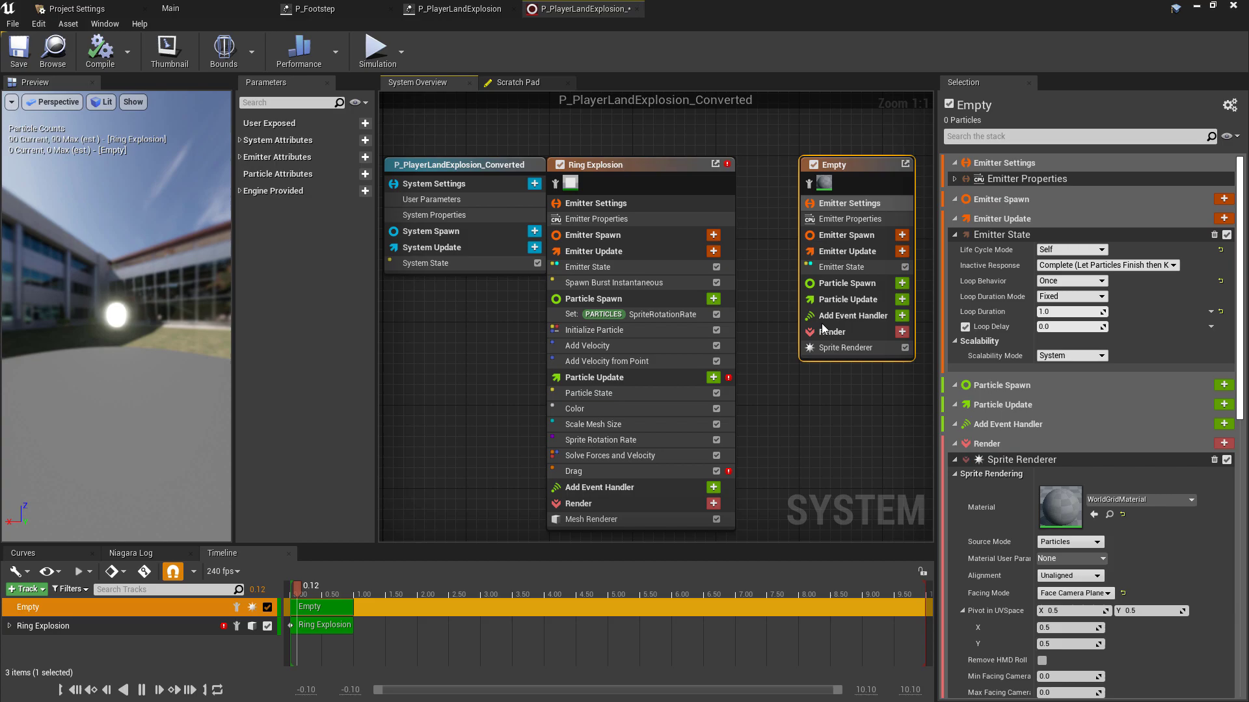
{"action": "left_click", "coordinate": [611, 200]}
{"action": "left_click", "coordinate": [572, 124]}
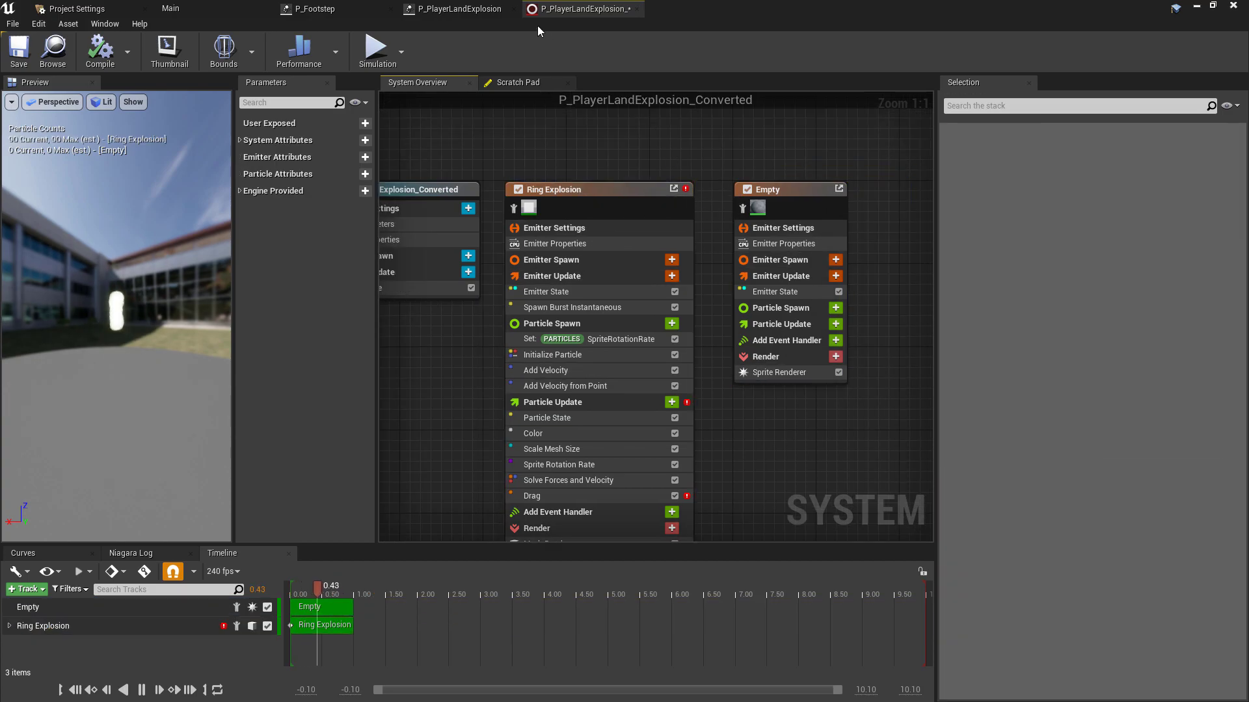
{"action": "left_click", "coordinate": [459, 8]}
{"action": "left_click", "coordinate": [585, 9]}
- Delete the Empty emitter, leaving Ring Explosion selected
{"action": "left_click_drag", "start_coordinate": [734, 143], "coordinate": [873, 418]}
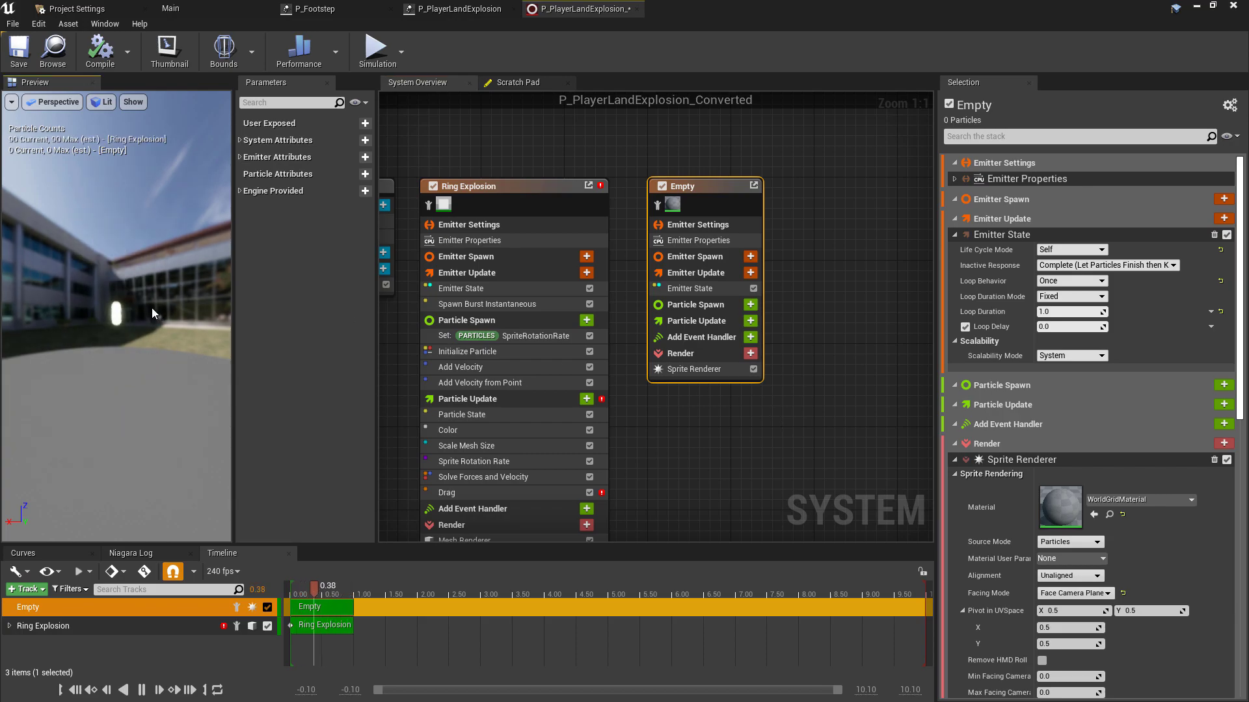
{"action": "mouse_move", "coordinate": [151, 307]}
{"action": "left_mouse_down"}
{"action": "mouse_move", "coordinate": [114, 305]}
{"action": "mouse_move", "coordinate": [139, 301]}
{"action": "left_mouse_up"}
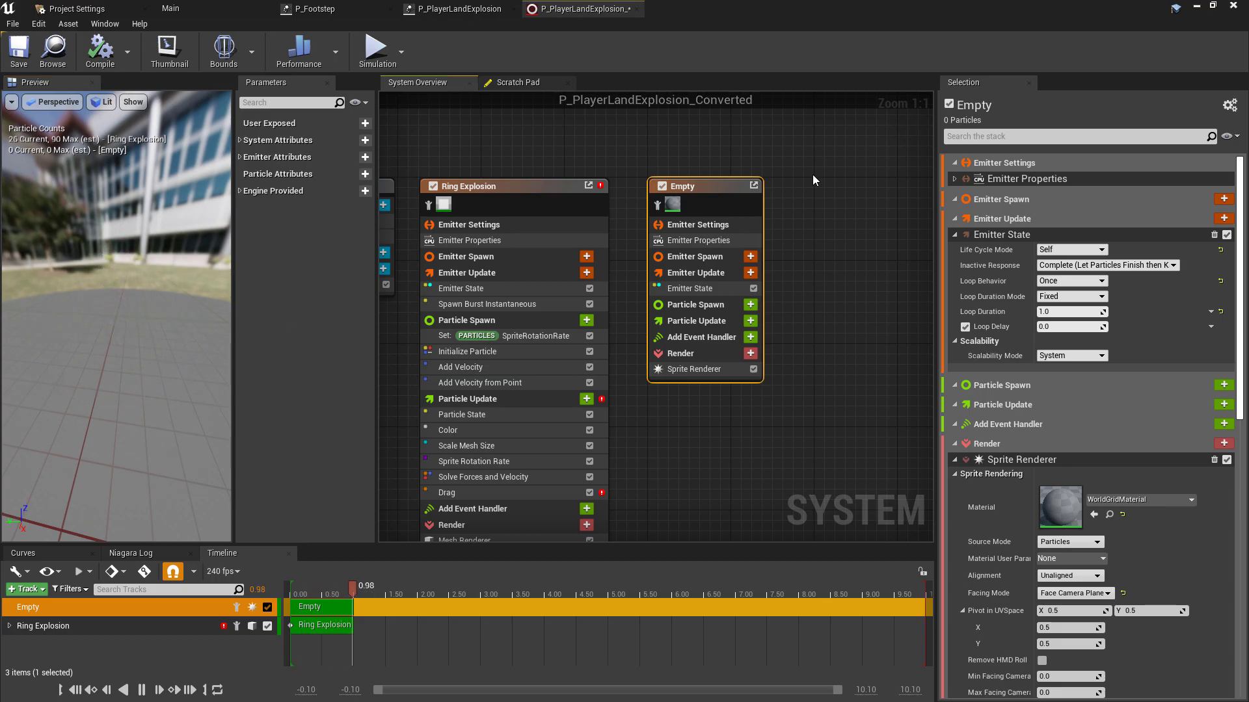
{"action": "left_click", "coordinate": [802, 319]}
{"action": "left_click", "coordinate": [732, 321]}
{"action": "key", "text": "Delete"}
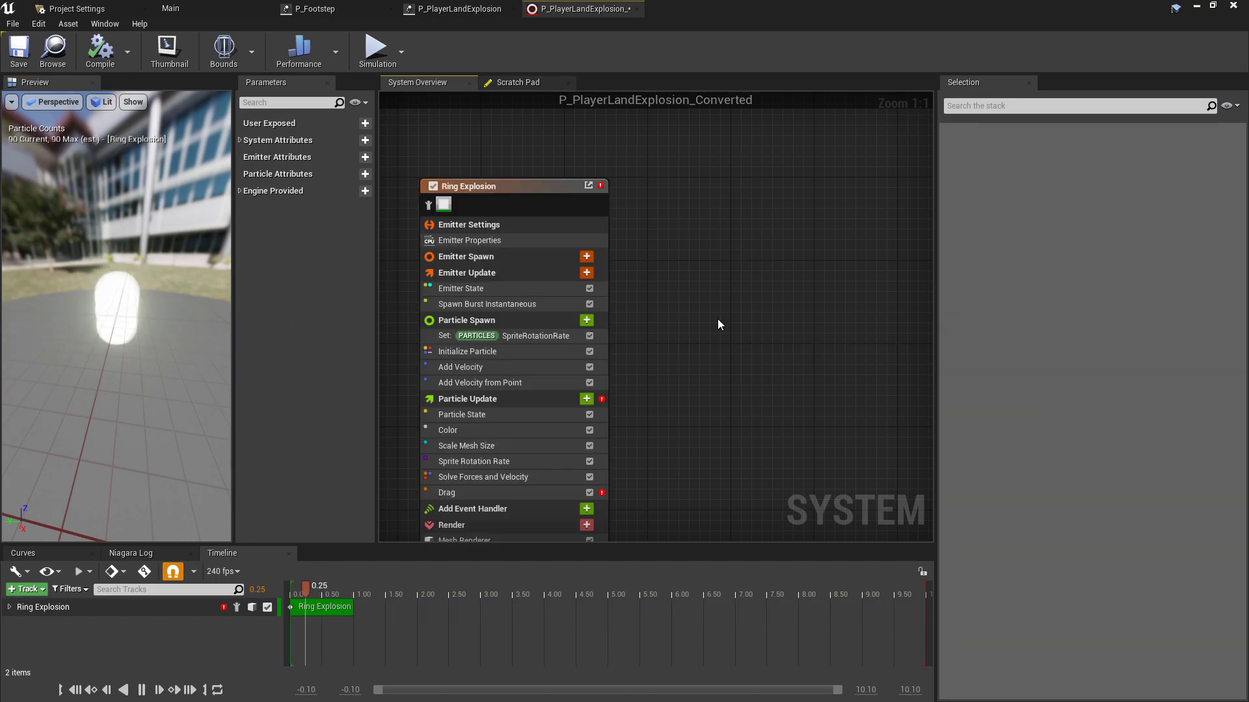
{"action": "key", "text": "Home"}
{"action": "left_click", "coordinate": [673, 147]}
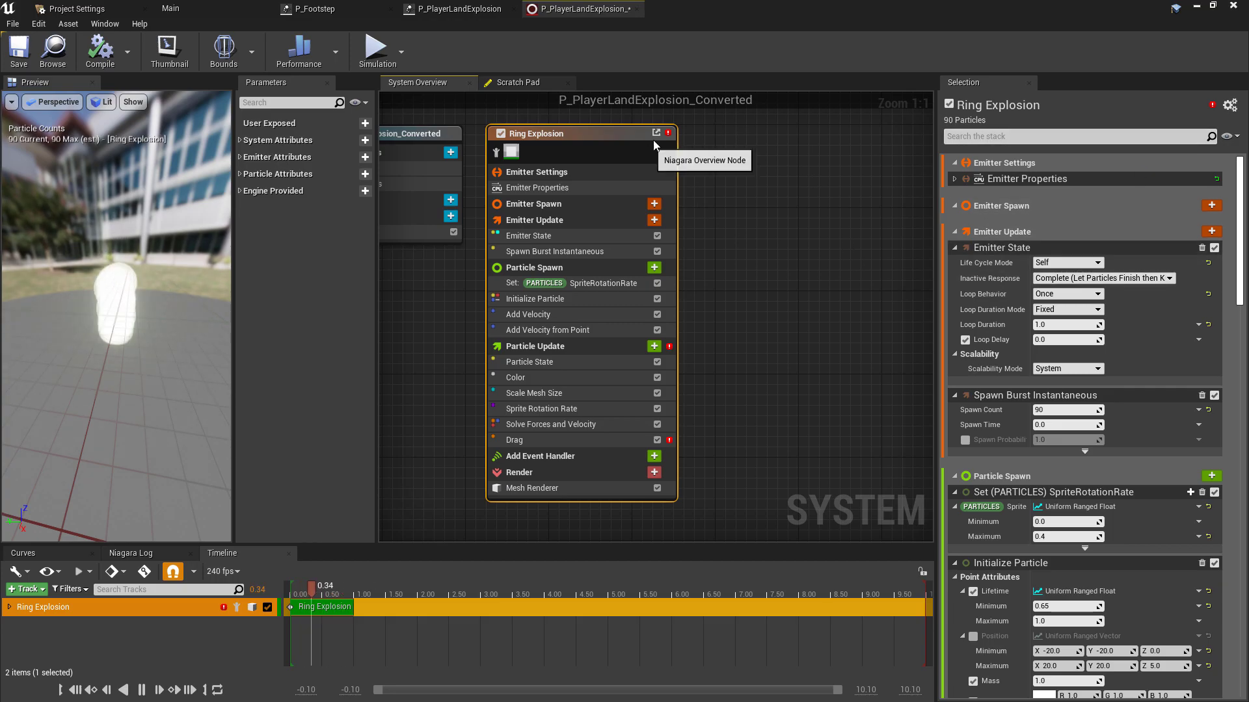
- Use Fix issue on Ring Explosion's Drag module to reorder it before Solve Forces and Velocity
{"action": "left_click", "coordinate": [668, 132]}
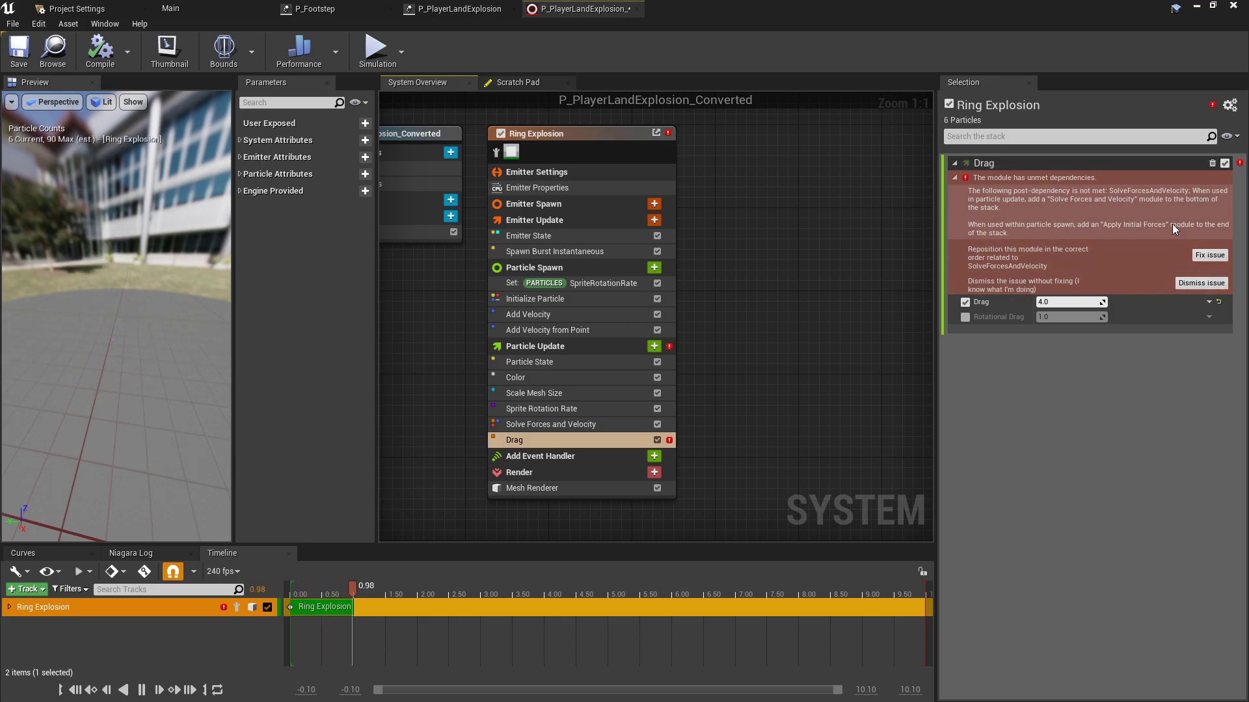
{"action": "left_click", "coordinate": [1208, 256]}
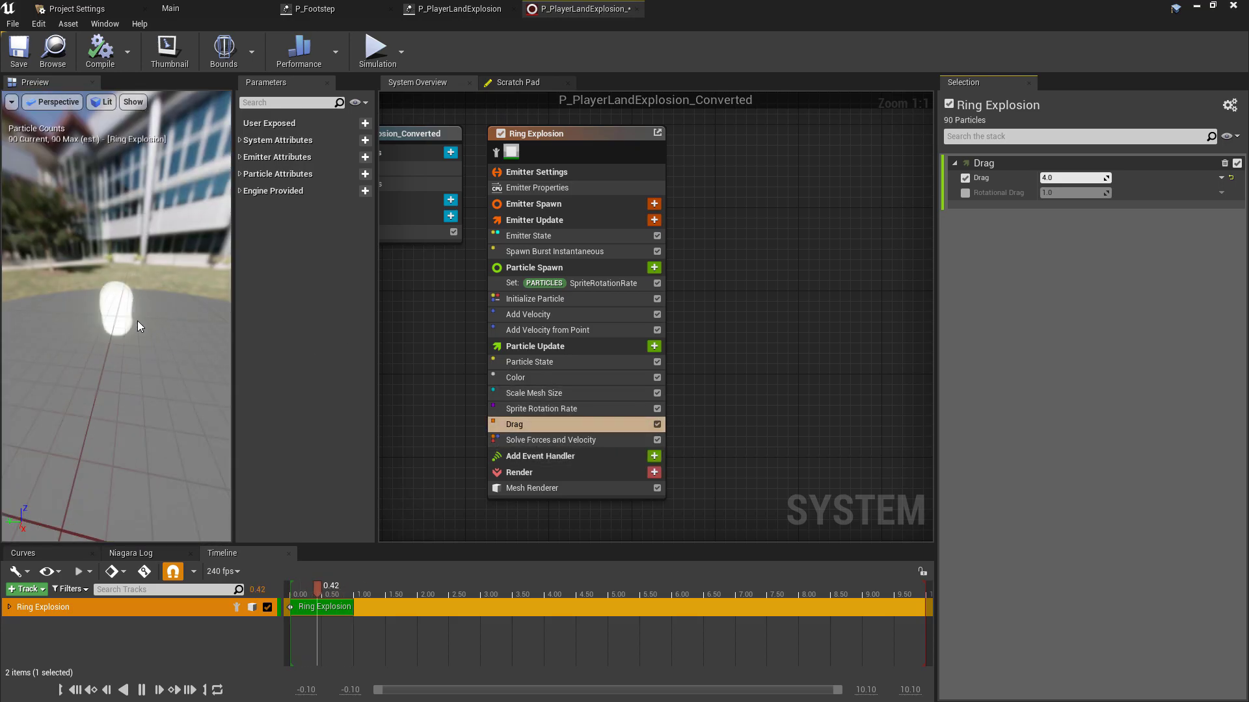
{"action": "left_click", "coordinate": [620, 316]}
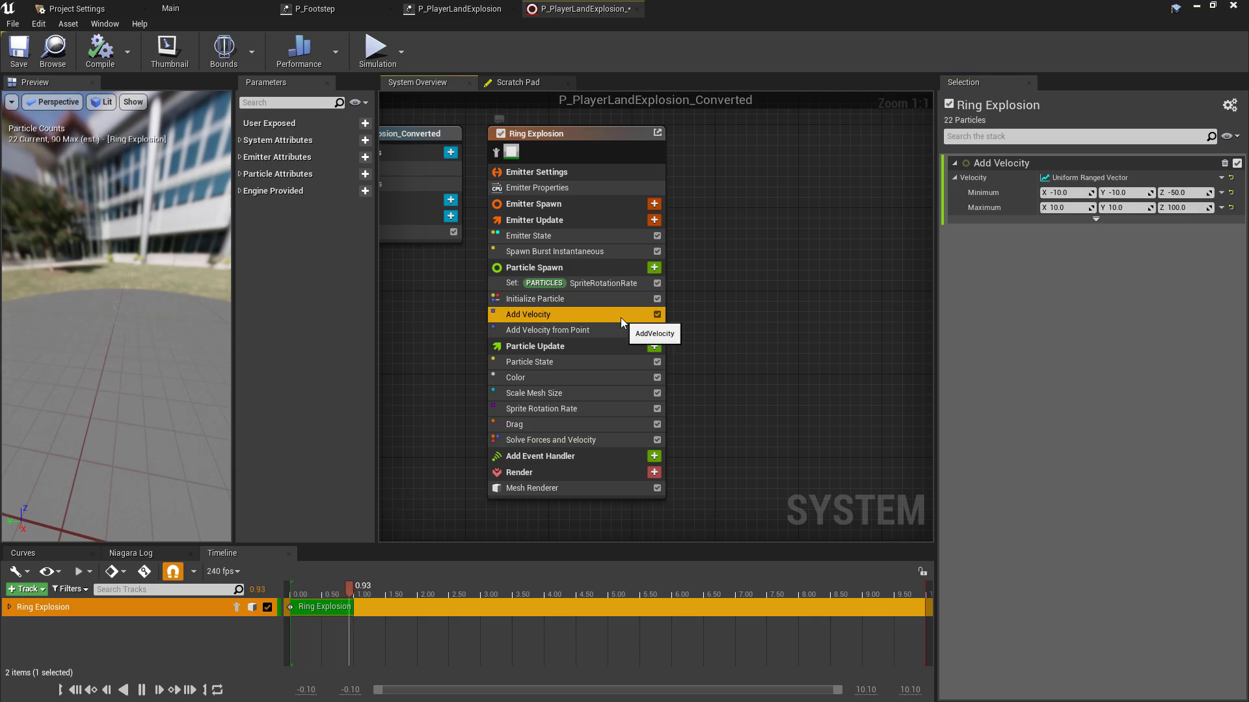
- Set Ring Explosion's Add Velocity Minimum and Maximum Z to 0
{"action": "left_click", "coordinate": [1190, 193]}
{"action": "type", "text": "0"}
{"action": "key", "text": "Tab"}
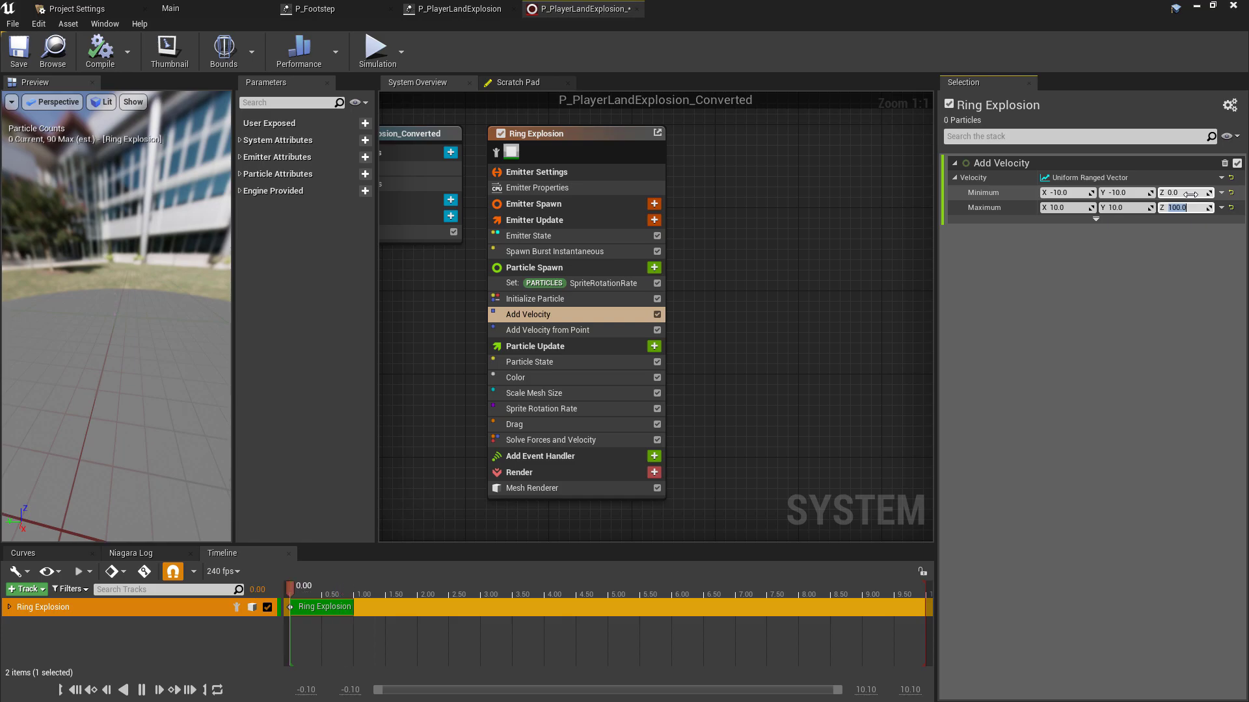
{"action": "type", "text": "0"}
{"action": "key", "text": "Tab"}
- Set the Add Velocity X and Y ranges from -100 to 100
{"action": "type", "text": "100"}
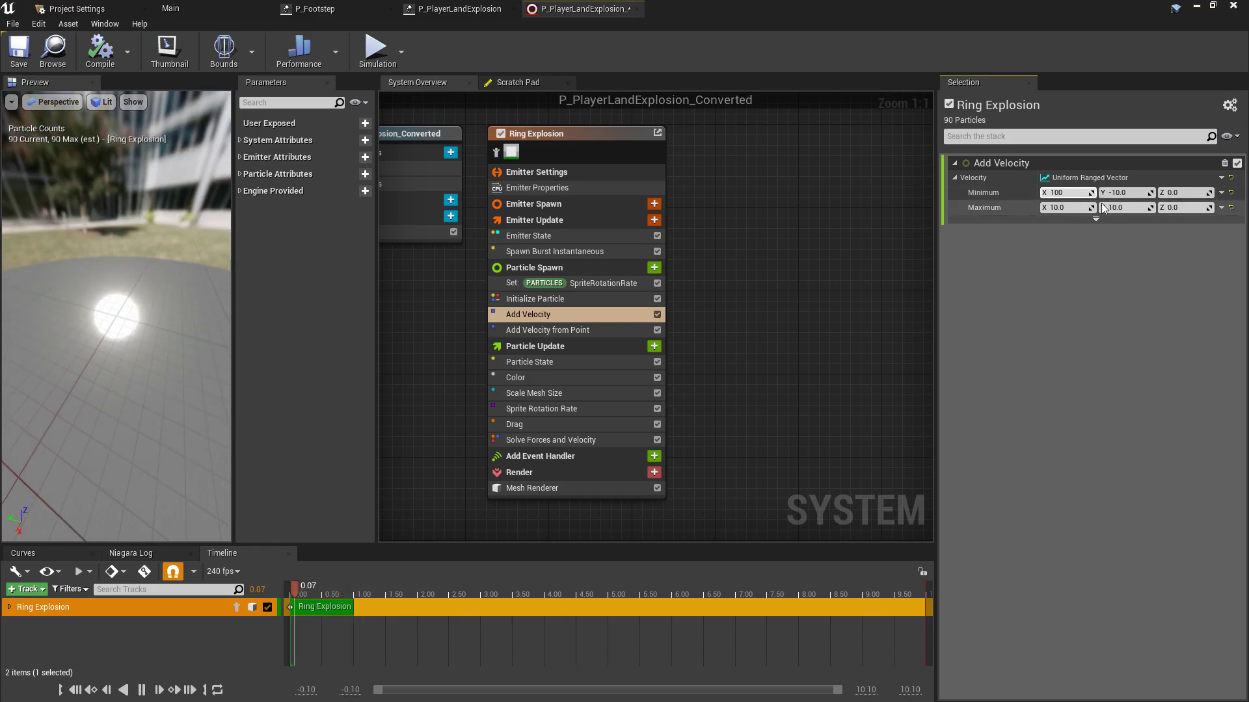
{"action": "key", "text": "BackSpace"}
{"action": "key", "text": "BackSpace"}
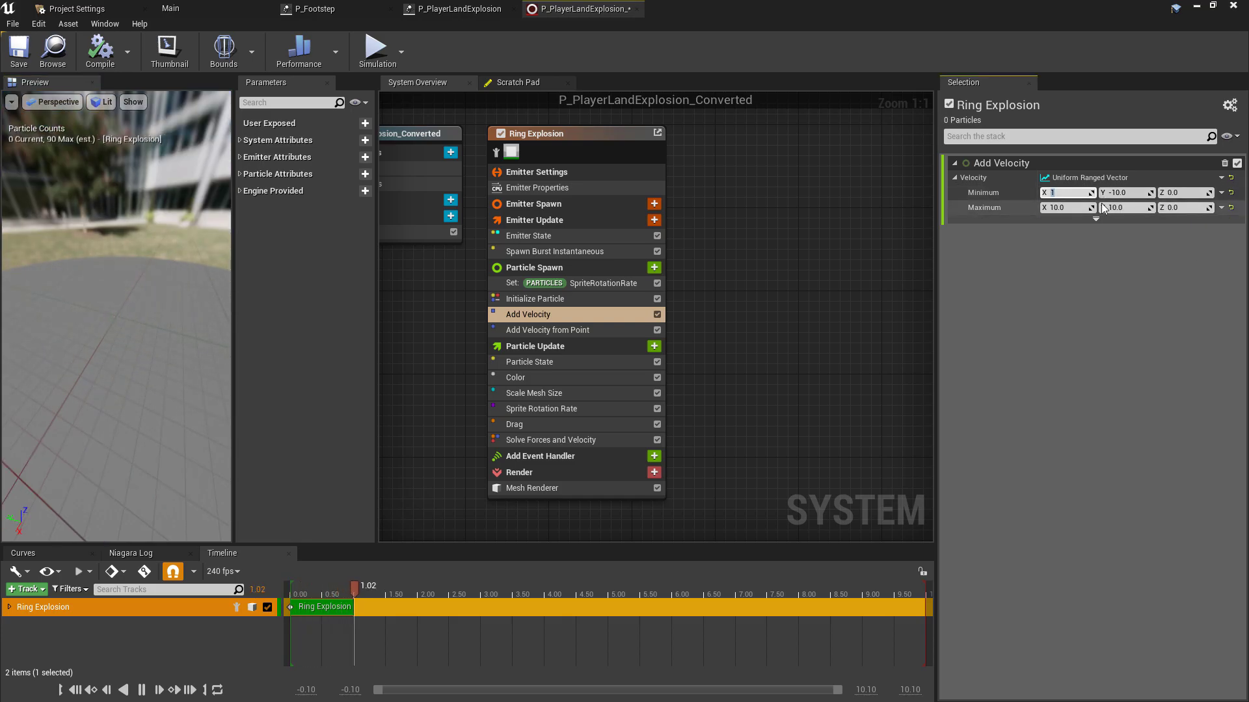
{"action": "key", "text": "BackSpace"}
{"action": "type", "text": "-100"}
{"action": "key", "text": "Tab"}
{"action": "type", "text": "-100"}
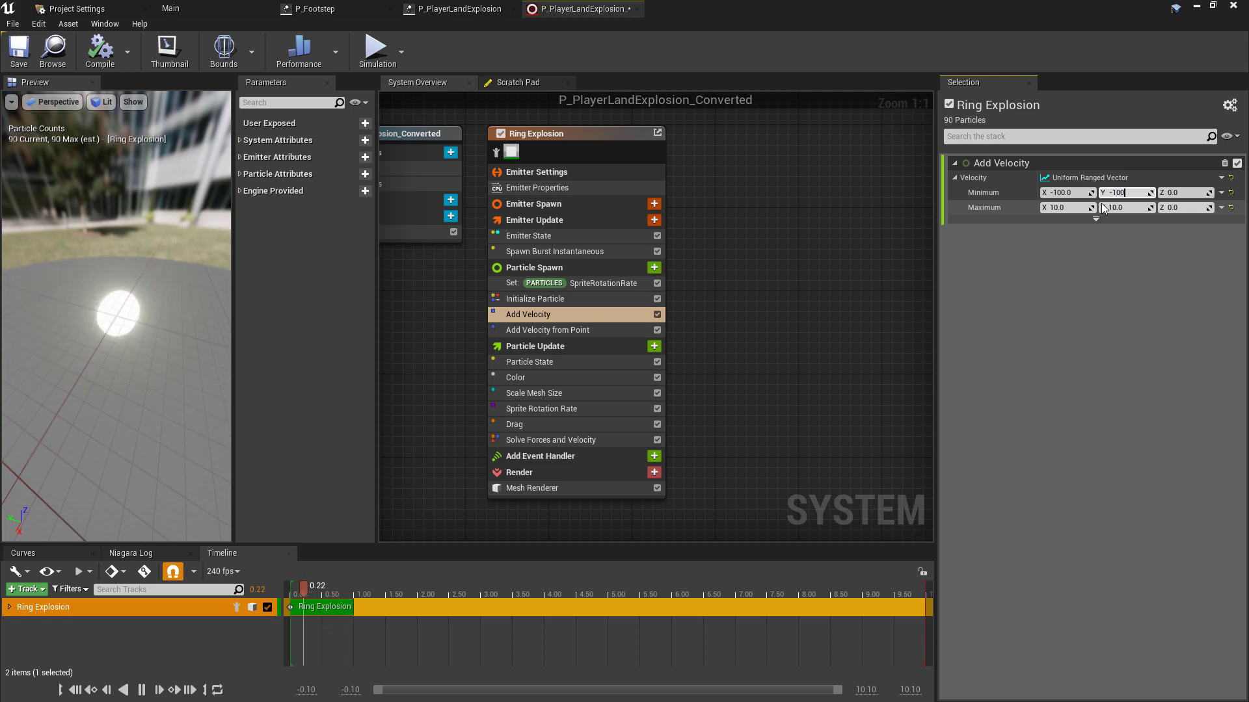
{"action": "key", "text": "Tab"}
{"action": "key", "text": "Tab"}
{"action": "type", "text": "100"}
{"action": "key", "text": "Tab"}
{"action": "type", "text": "100"}
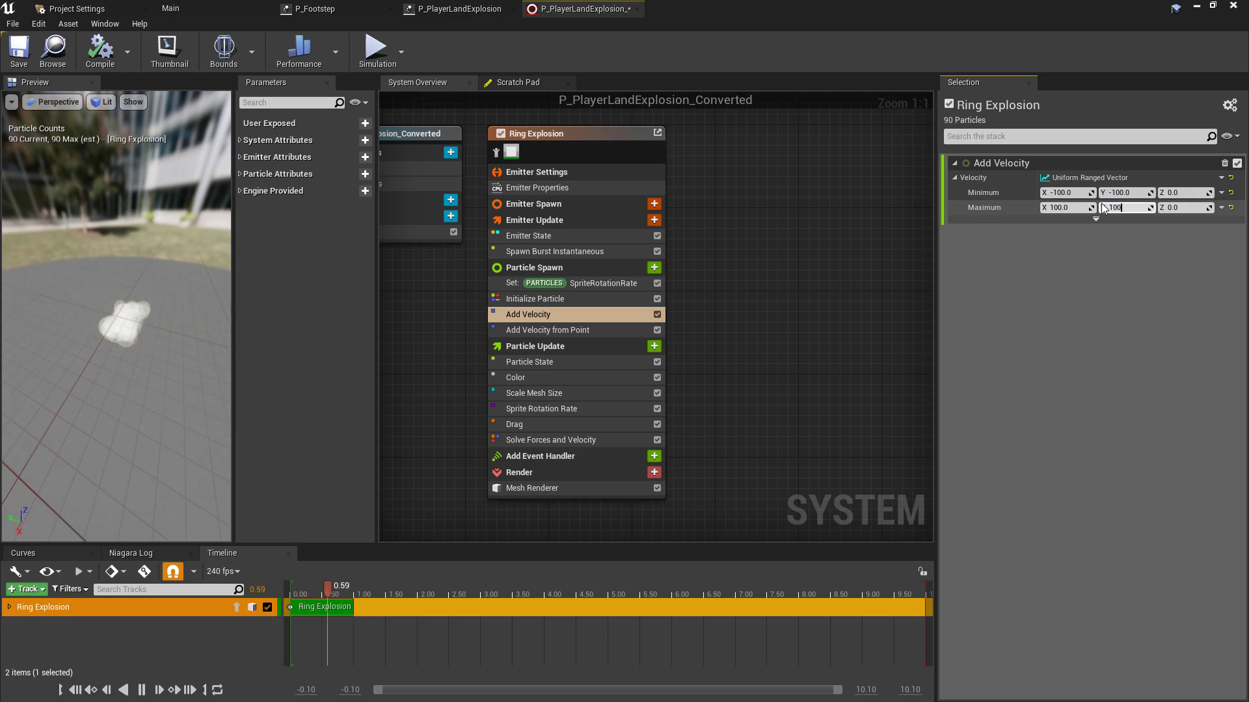
{"action": "key", "text": "Tab"}
{"action": "left_click", "coordinate": [629, 329]}
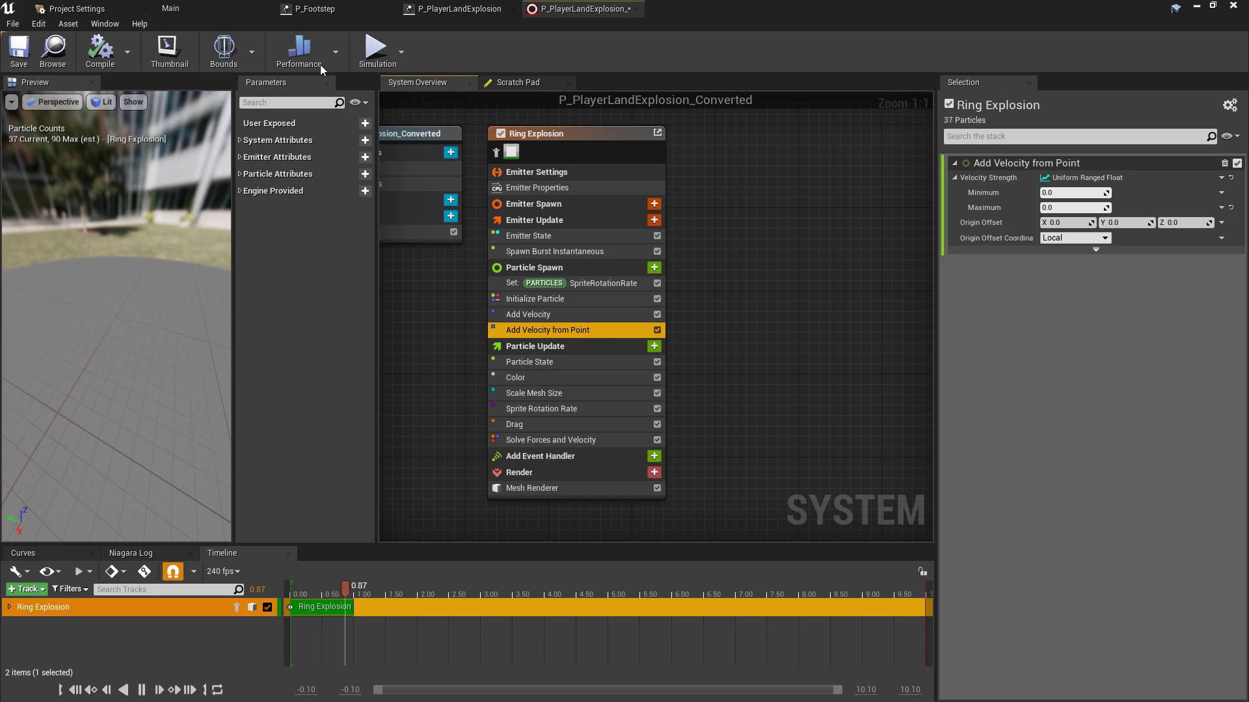
- Check the Cascade original's Cylinder location settings, then return to the converted Niagara system
{"action": "left_click", "coordinate": [455, 8]}
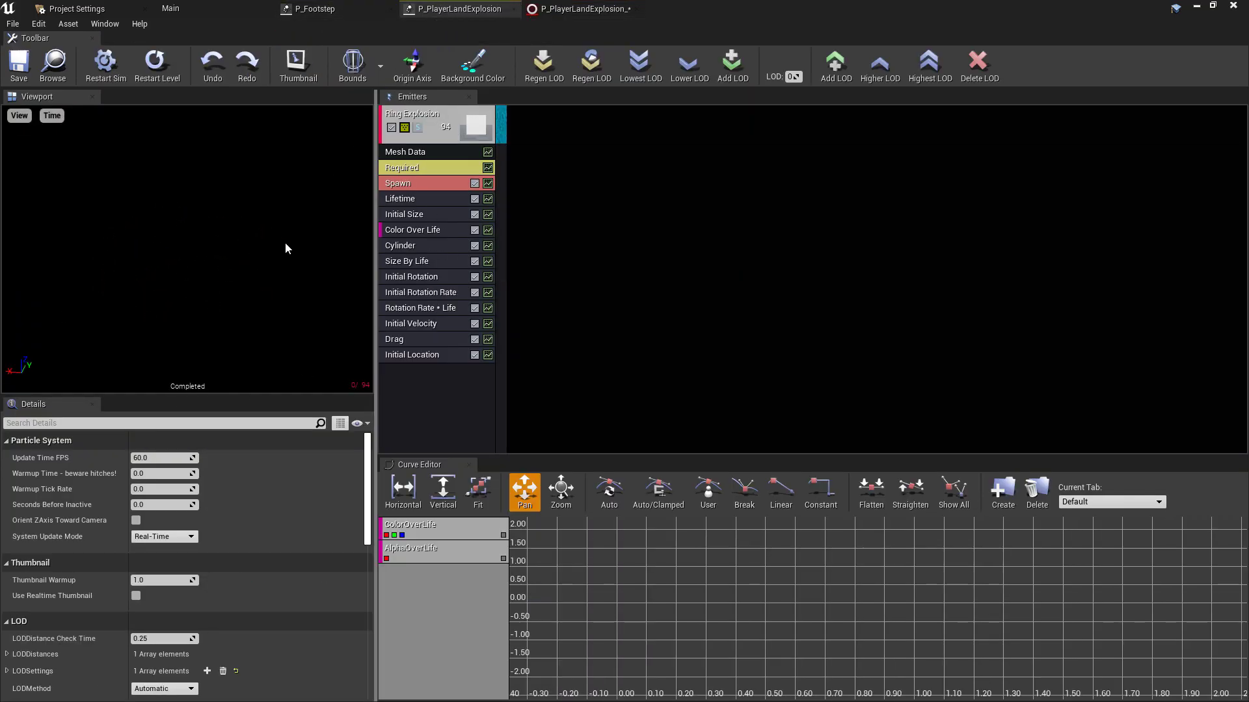
{"action": "left_click", "coordinate": [412, 246]}
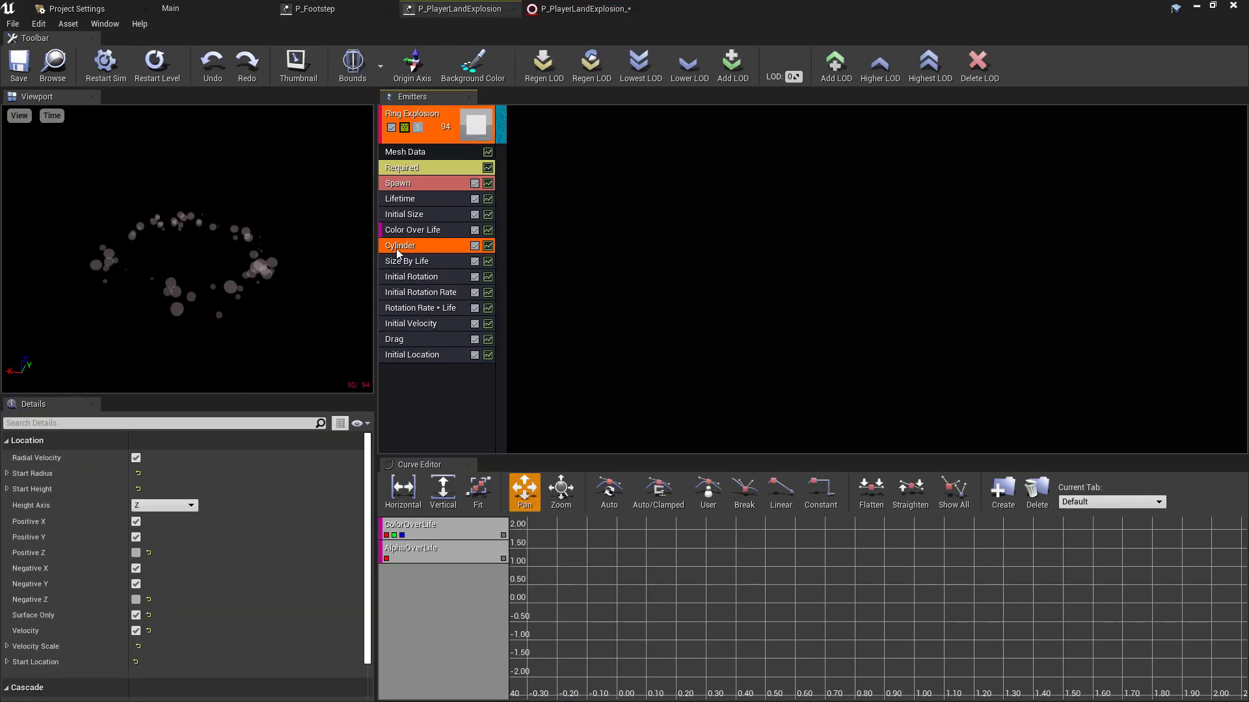
{"action": "left_click", "coordinate": [544, 7]}
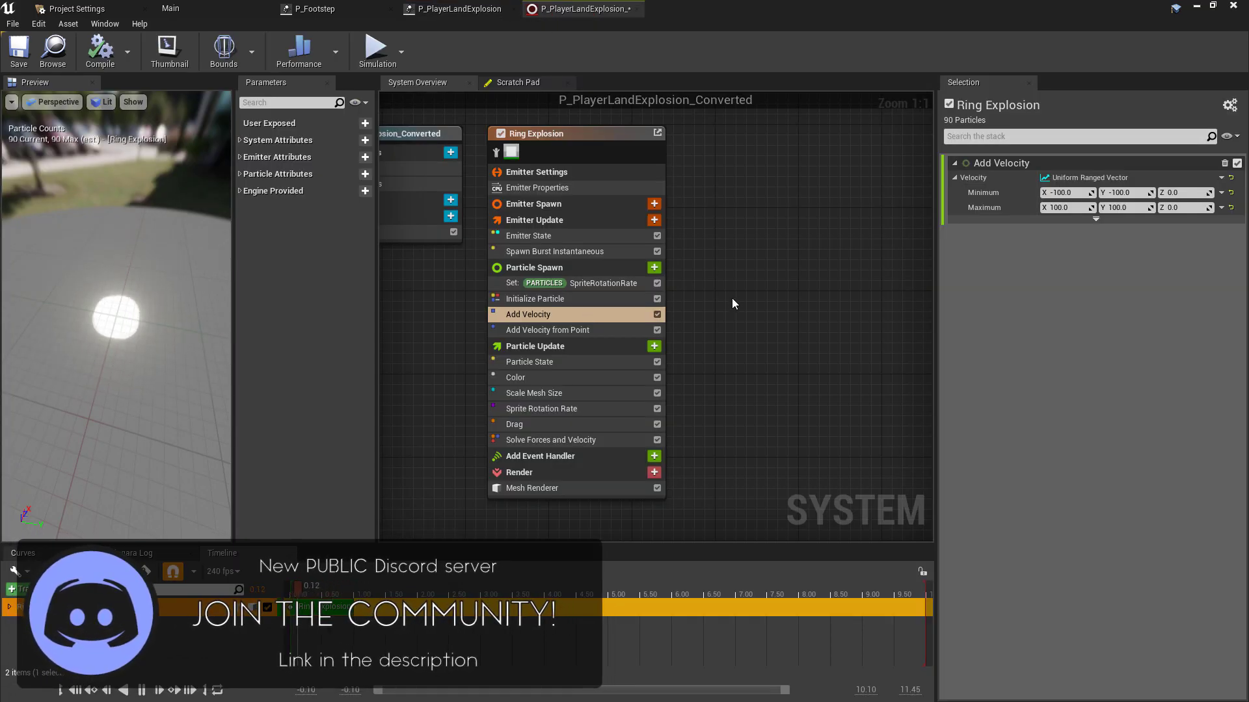
- Add an Add Velocity in Cone module to Ring Explosion's Particle Spawn
{"action": "left_click", "coordinate": [654, 272]}
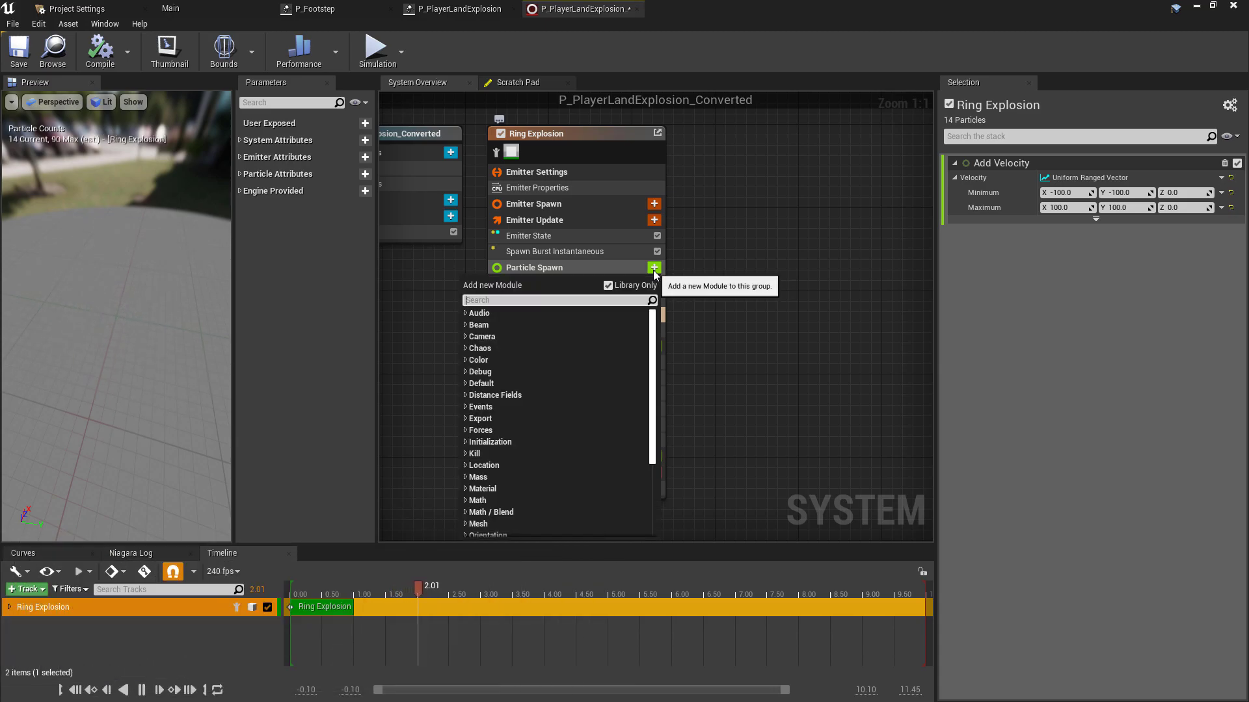
{"action": "type", "text": "cone"}
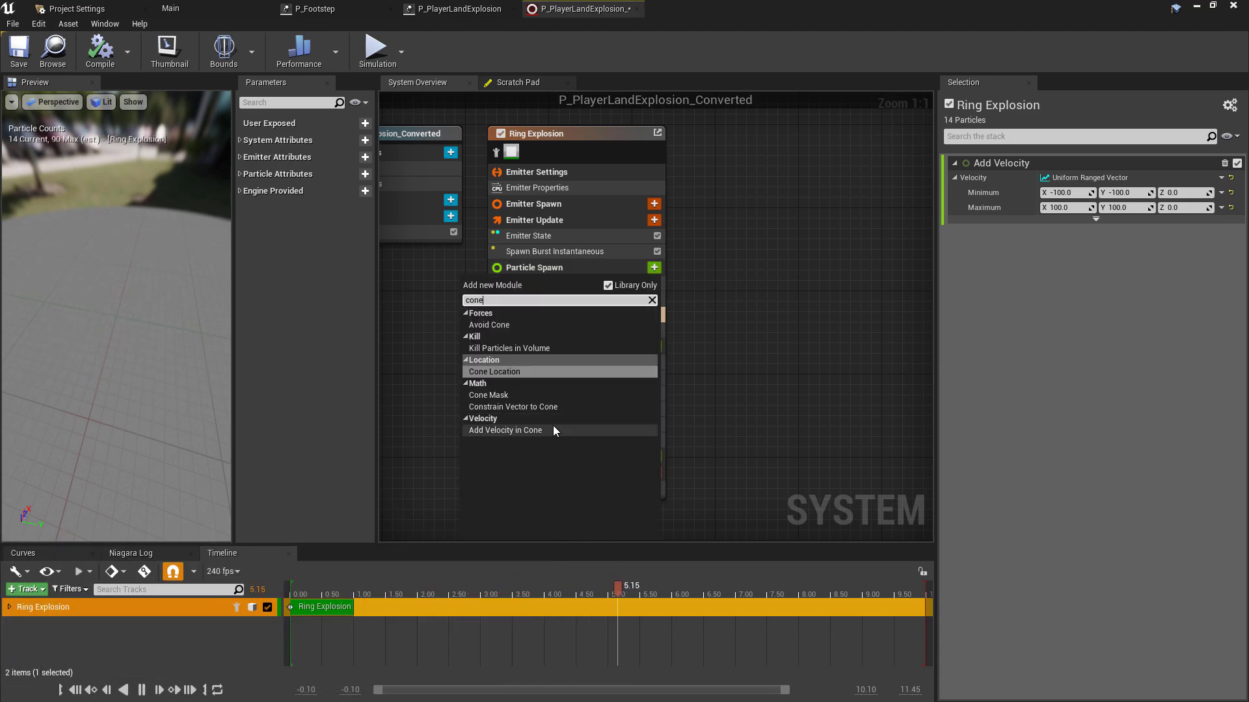
{"action": "left_click", "coordinate": [501, 429]}
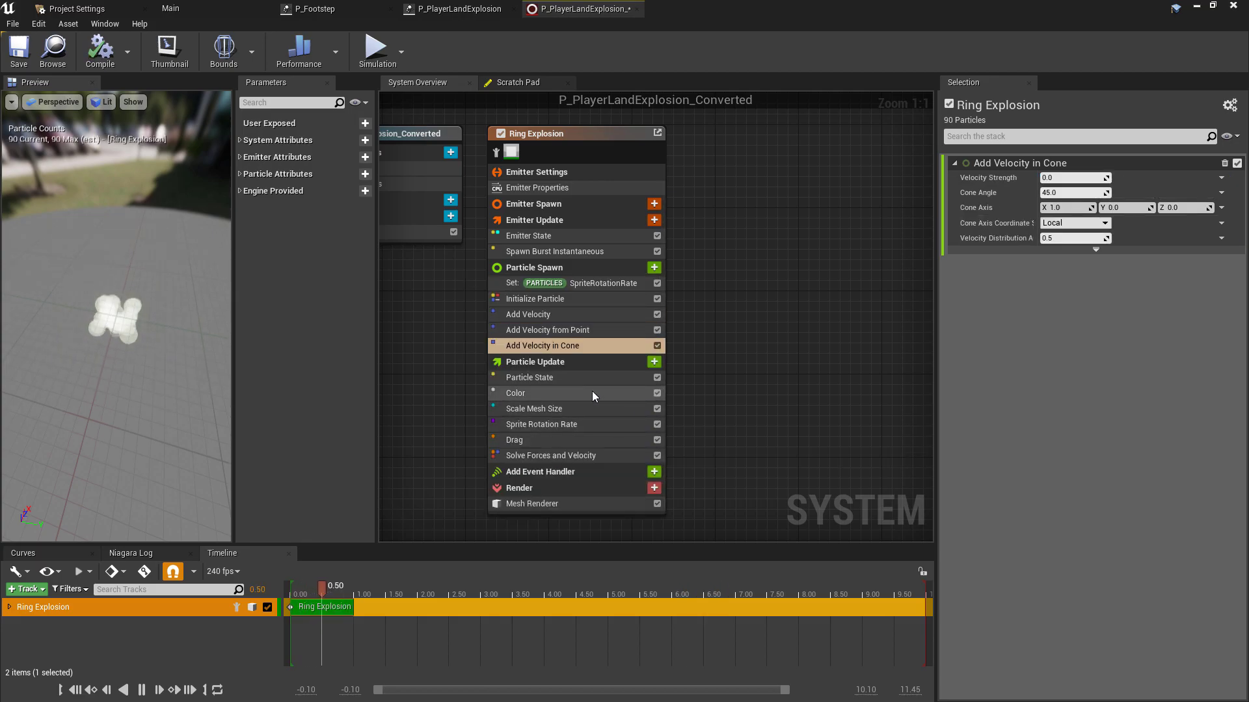
{"action": "left_click", "coordinate": [574, 444]}
{"action": "left_click", "coordinate": [1073, 177]}
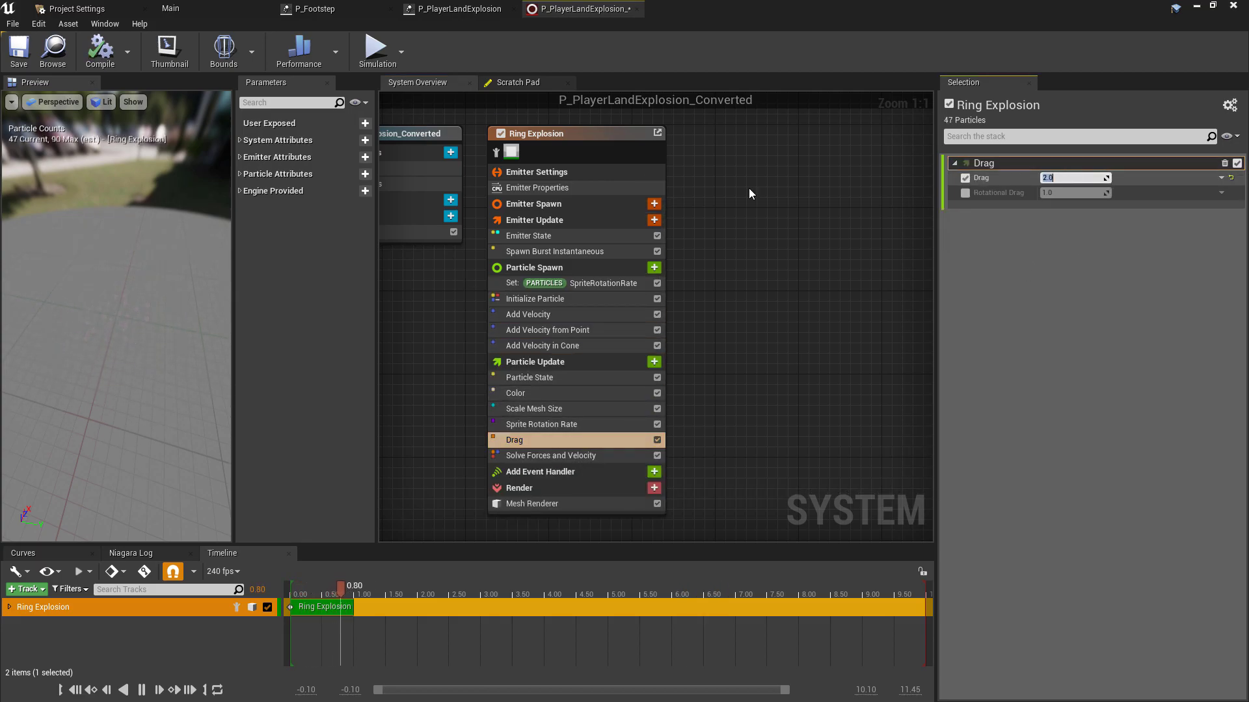
- Set the Add Velocity X and Y ranges from -200 to 200
{"action": "left_click", "coordinate": [528, 314]}
{"action": "left_click", "coordinate": [1083, 192]}
{"action": "type", "text": "-200"}
{"action": "key", "text": "Tab"}
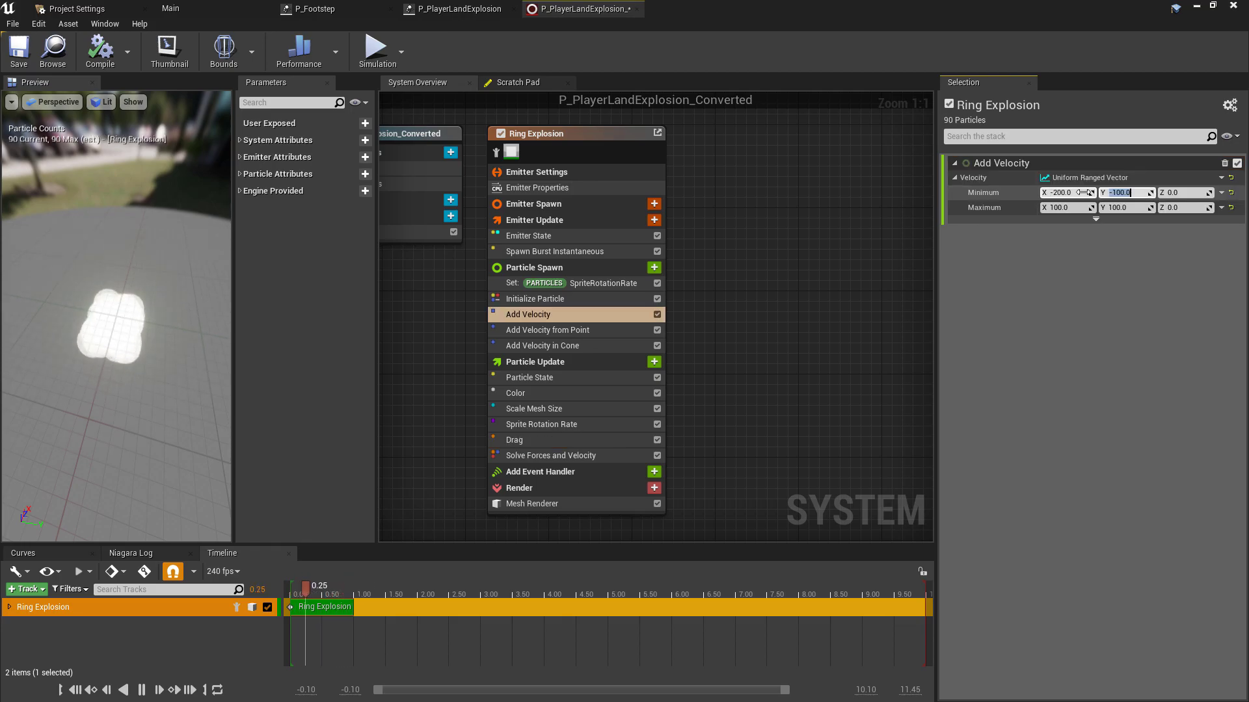
{"action": "type", "text": "-200"}
{"action": "key", "text": "Tab"}
{"action": "key", "text": "Tab"}
{"action": "type", "text": "200"}
{"action": "key", "text": "Tab"}
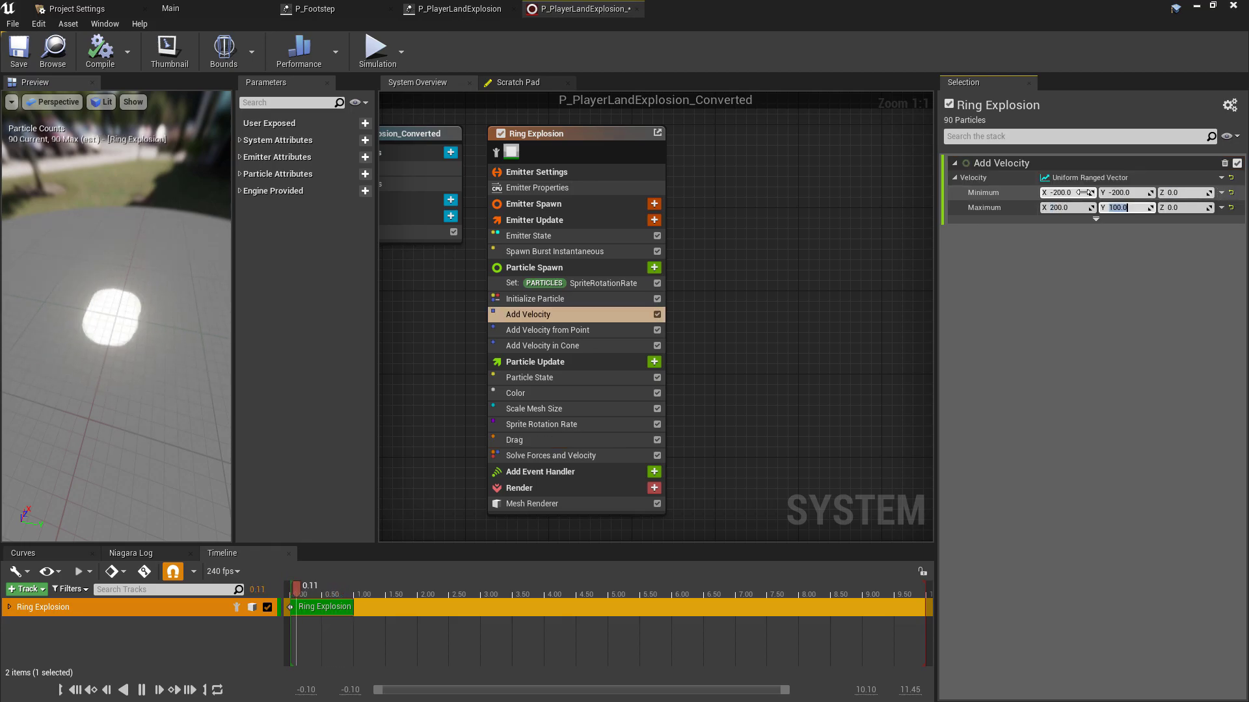
{"action": "type", "text": "200"}
{"action": "key", "text": "Tab"}
- Give Add Velocity in Cone axis (0, 0, 1), angle 360 and velocity strength 500
{"action": "left_click", "coordinate": [588, 344]}
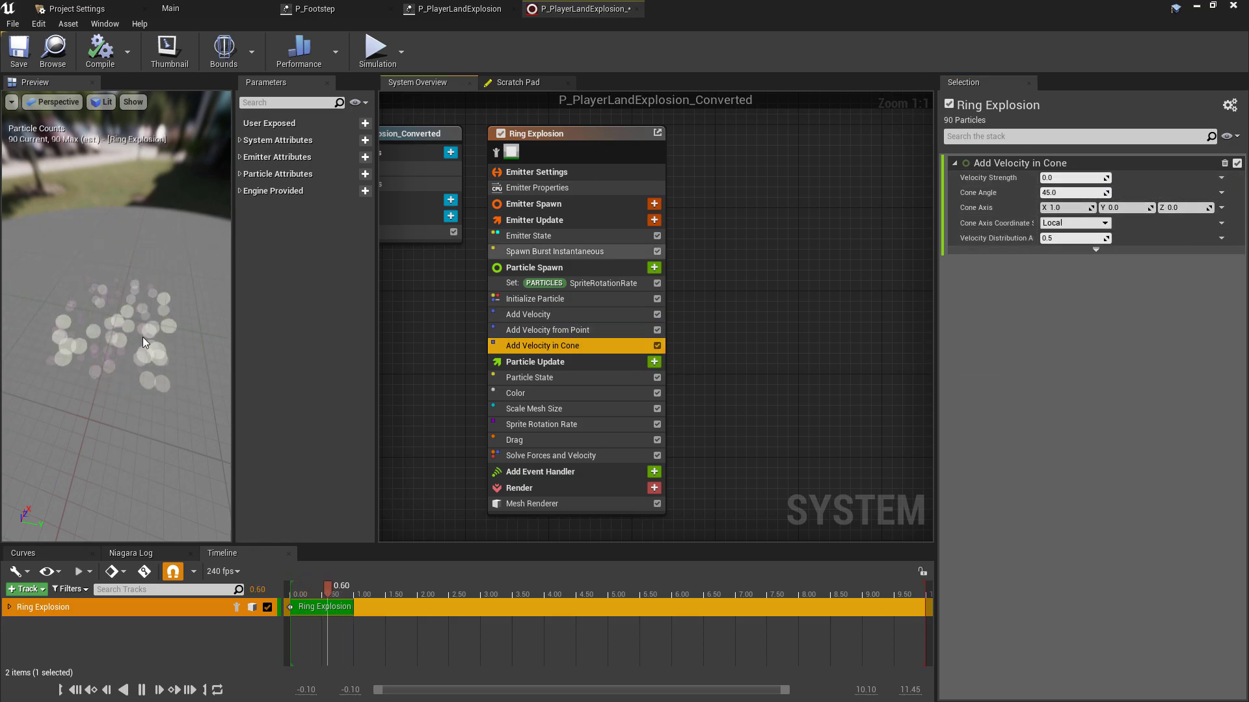
{"action": "left_click_drag", "start_coordinate": [181, 366], "coordinate": [215, 338]}
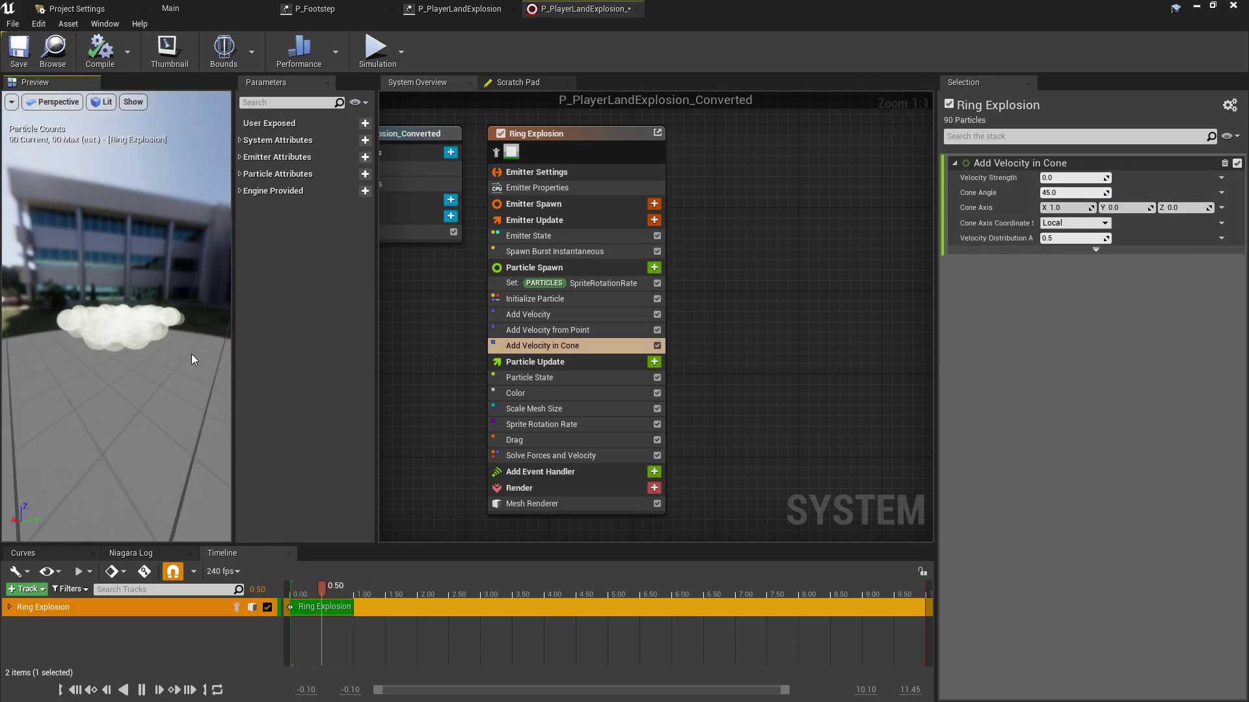
{"action": "left_click", "coordinate": [1190, 209]}
{"action": "type", "text": "1"}
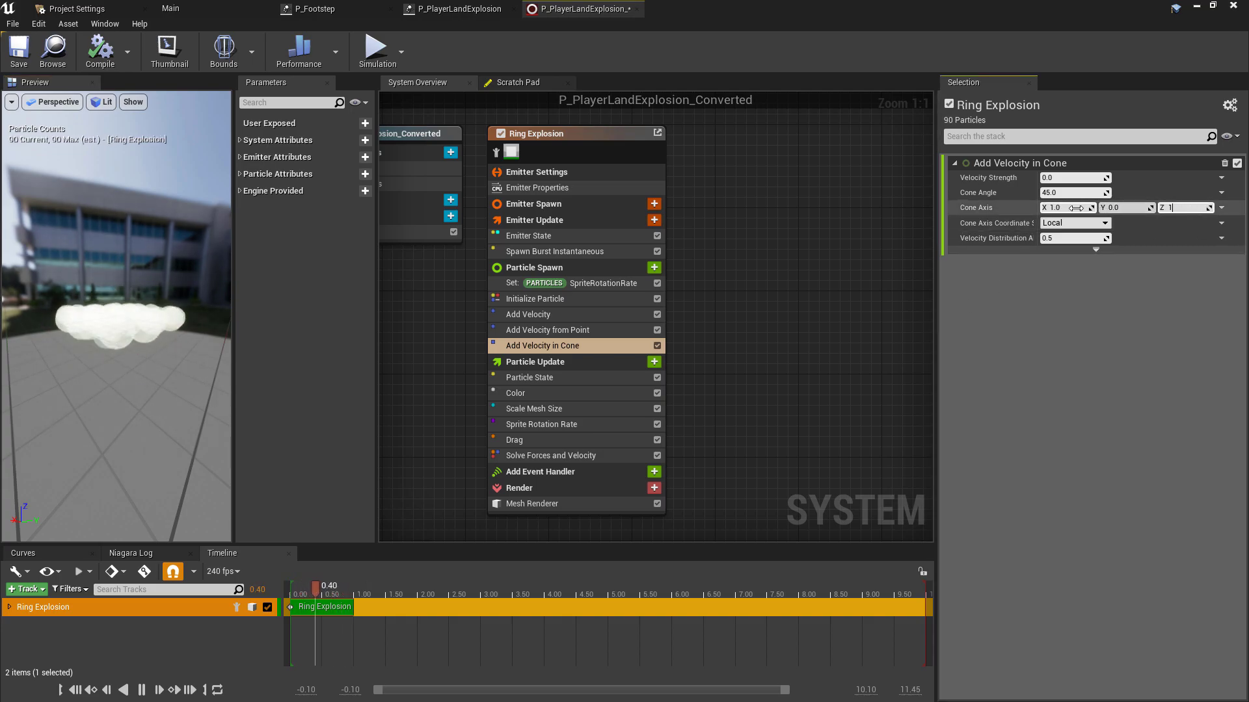
{"action": "key", "text": "Return"}
{"action": "left_click", "coordinate": [1074, 208]}
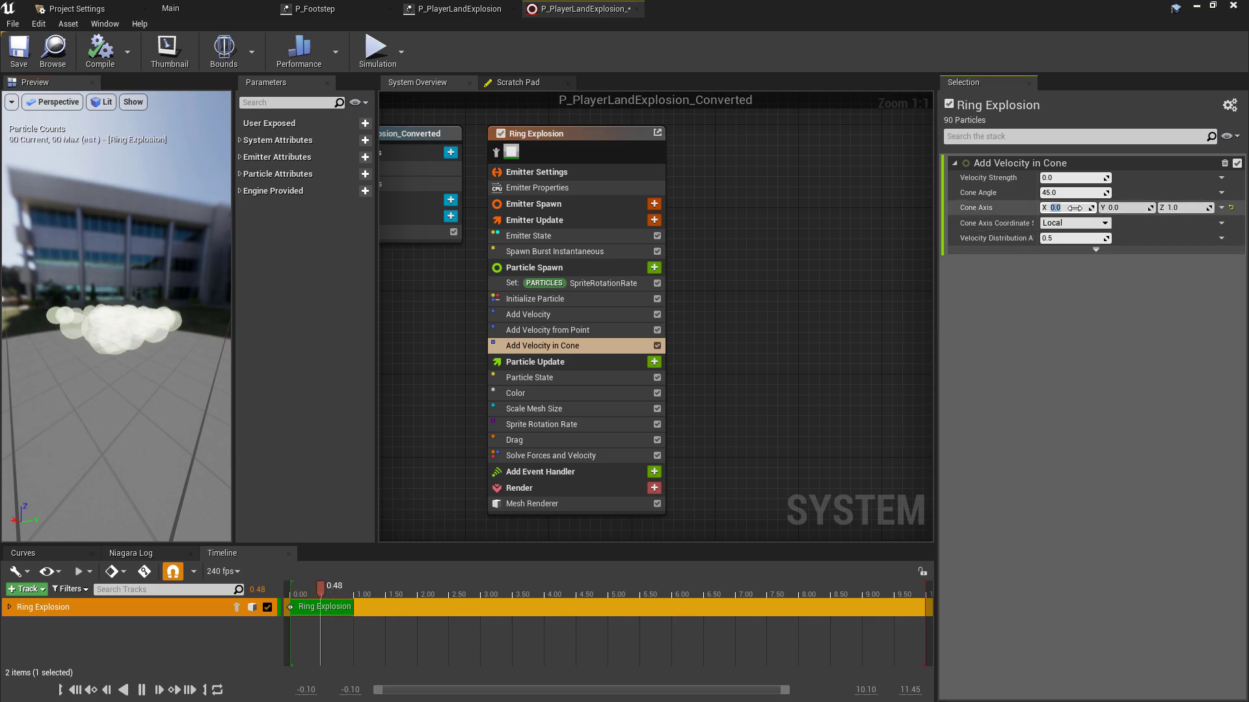
{"action": "type", "text": "0"}
{"action": "key", "text": "Return"}
{"action": "left_click", "coordinate": [1084, 194]}
{"action": "type", "text": "360"}
{"action": "key", "text": "Return"}
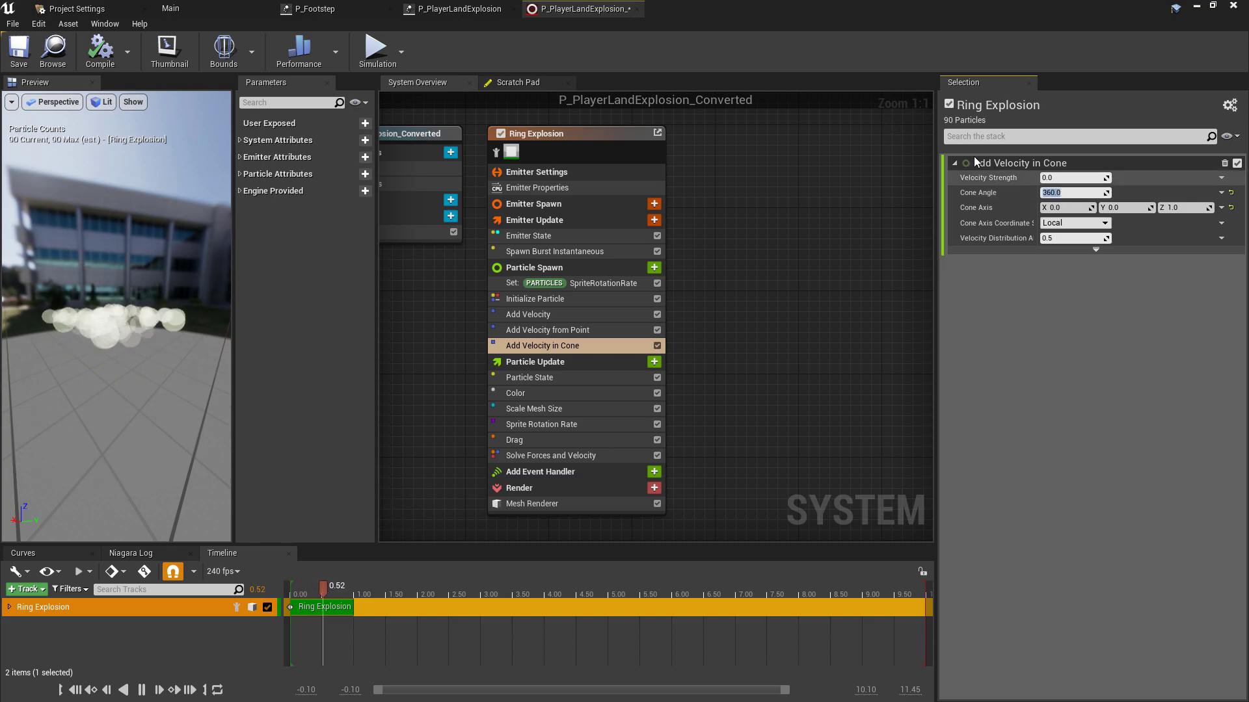
{"action": "left_click", "coordinate": [1073, 178]}
{"action": "type", "text": "500"}
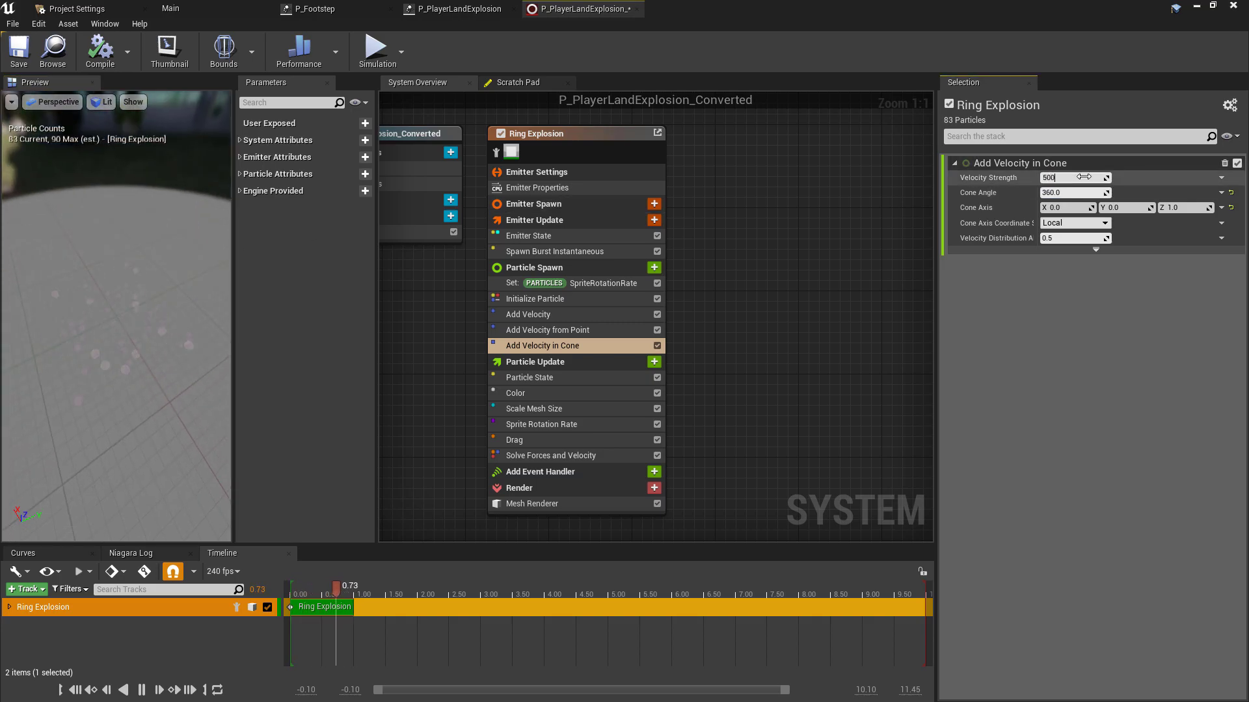
{"action": "key", "text": "Return"}
- Compare the orbited Niagara burst preview against the Cascade landing explosion, then frame the Particle Spawn graph
{"action": "left_click_drag", "start_coordinate": [128, 328], "coordinate": [165, 298]}
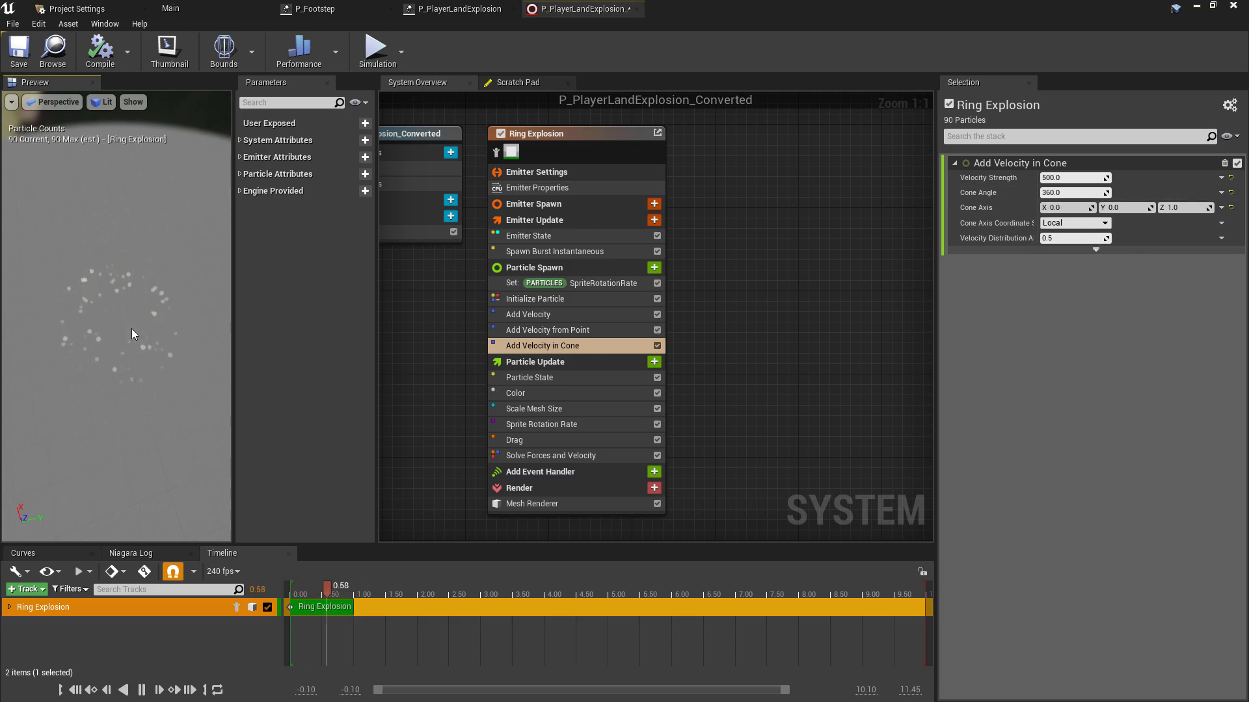
{"action": "left_click_drag", "start_coordinate": [187, 310], "coordinate": [212, 331]}
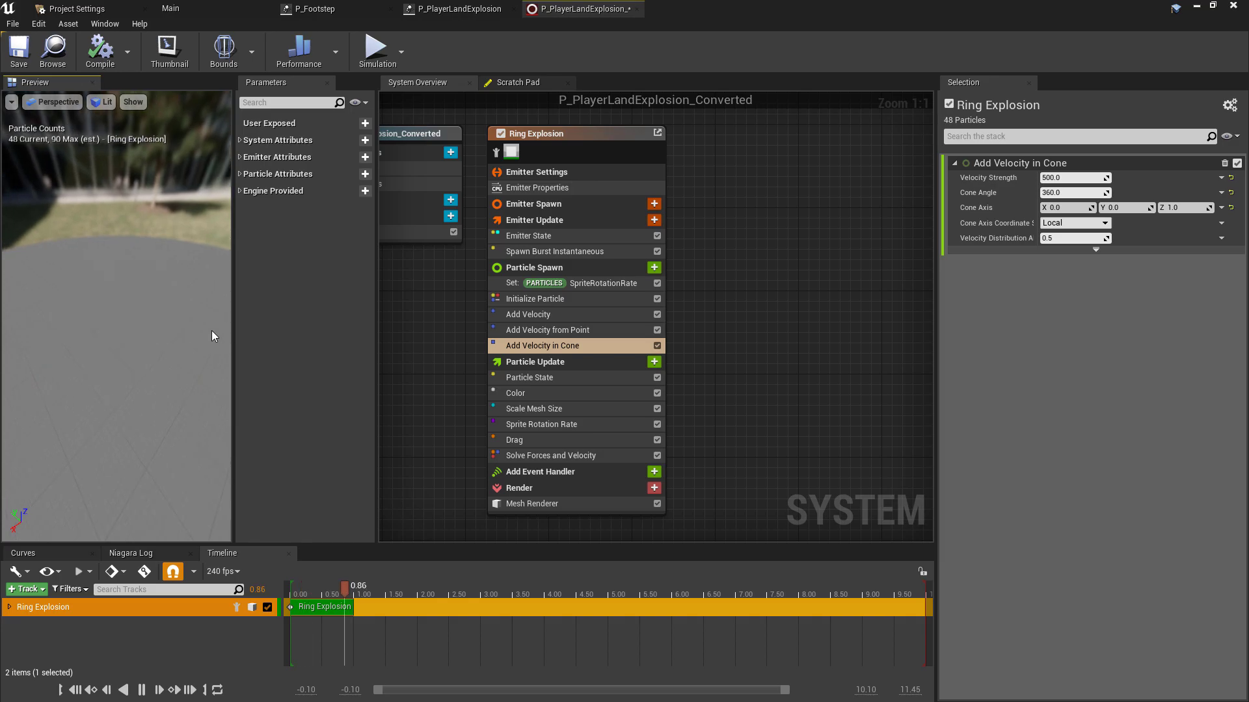
{"action": "left_click", "coordinate": [459, 8]}
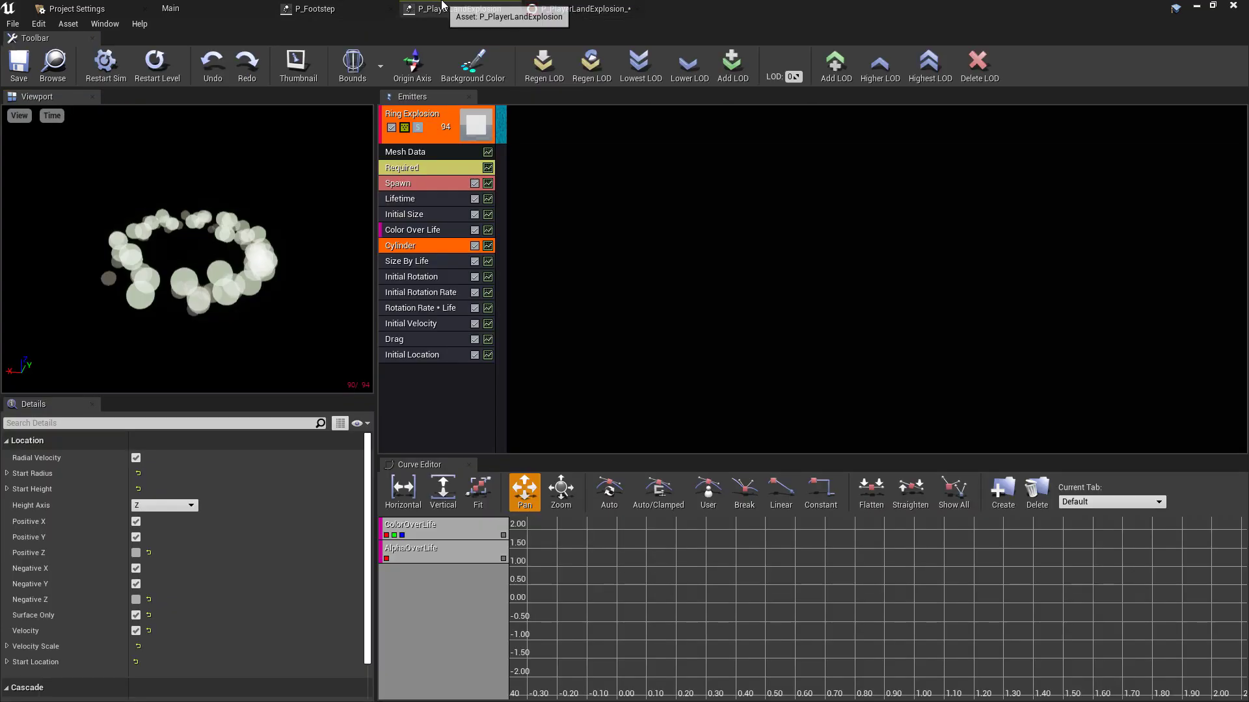
{"action": "left_click", "coordinate": [582, 8]}
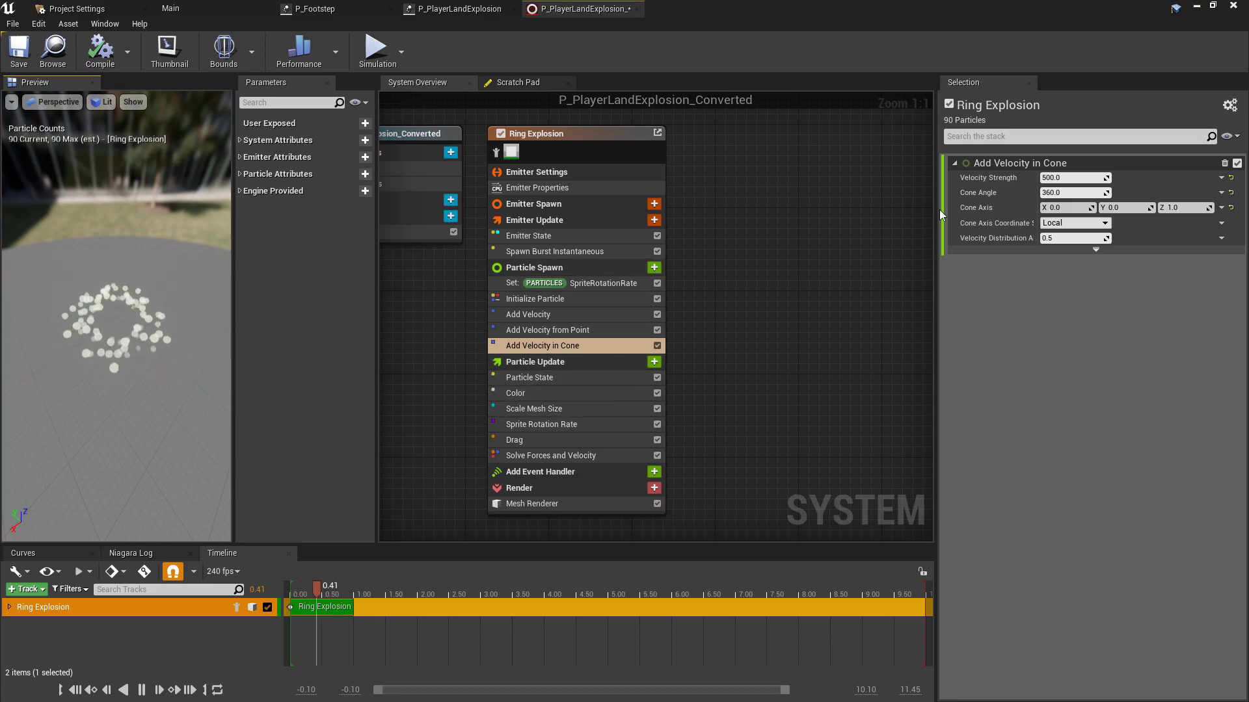
{"action": "left_click", "coordinate": [459, 9]}
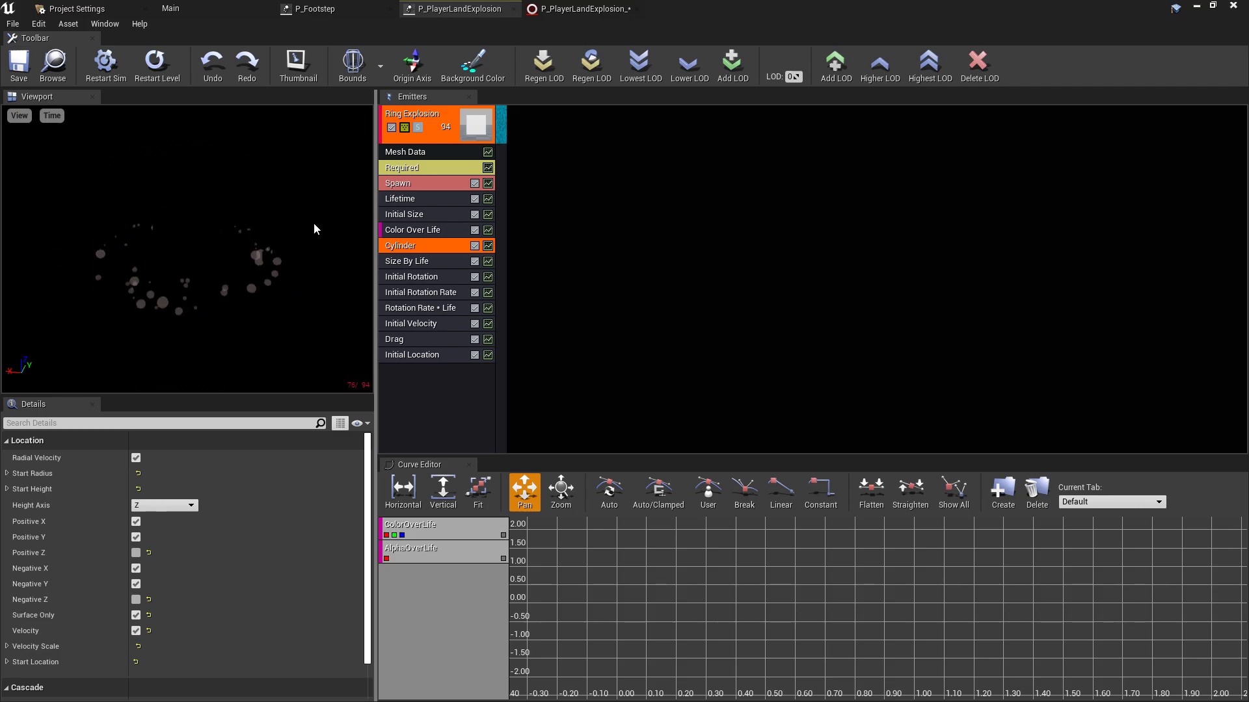
{"action": "left_click", "coordinate": [579, 8]}
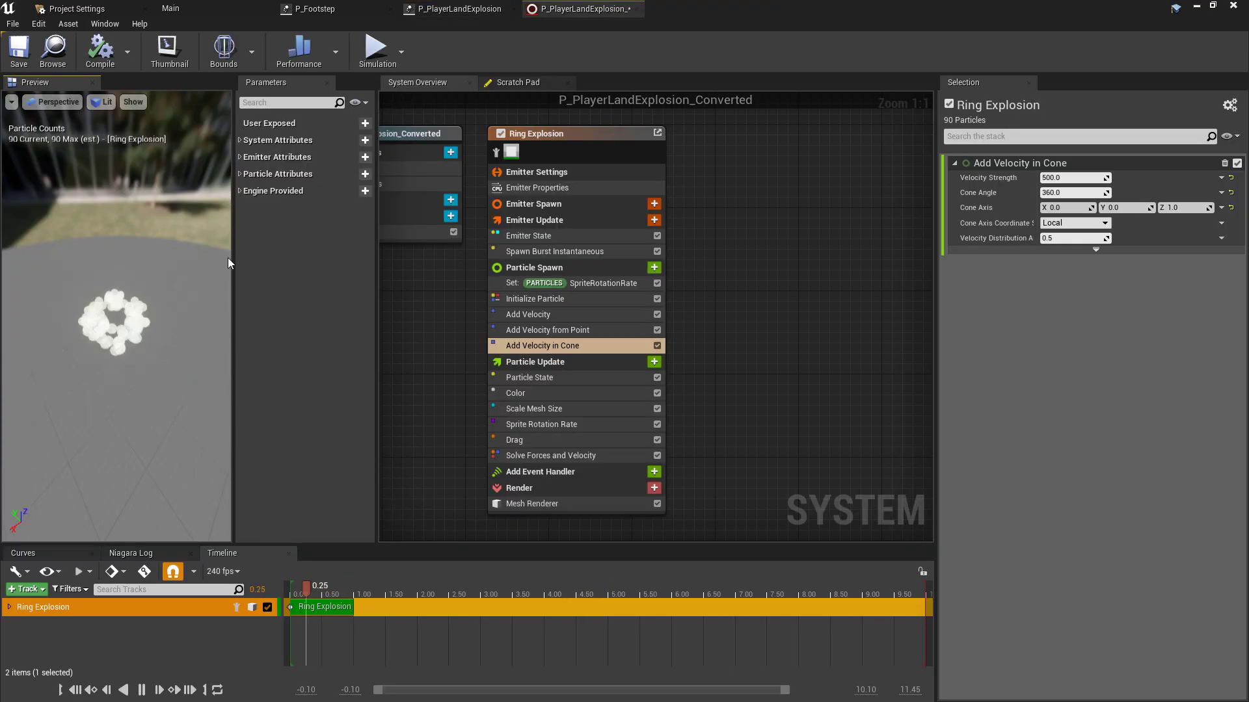
{"action": "left_click", "coordinate": [624, 267]}
{"action": "key", "text": "Home"}
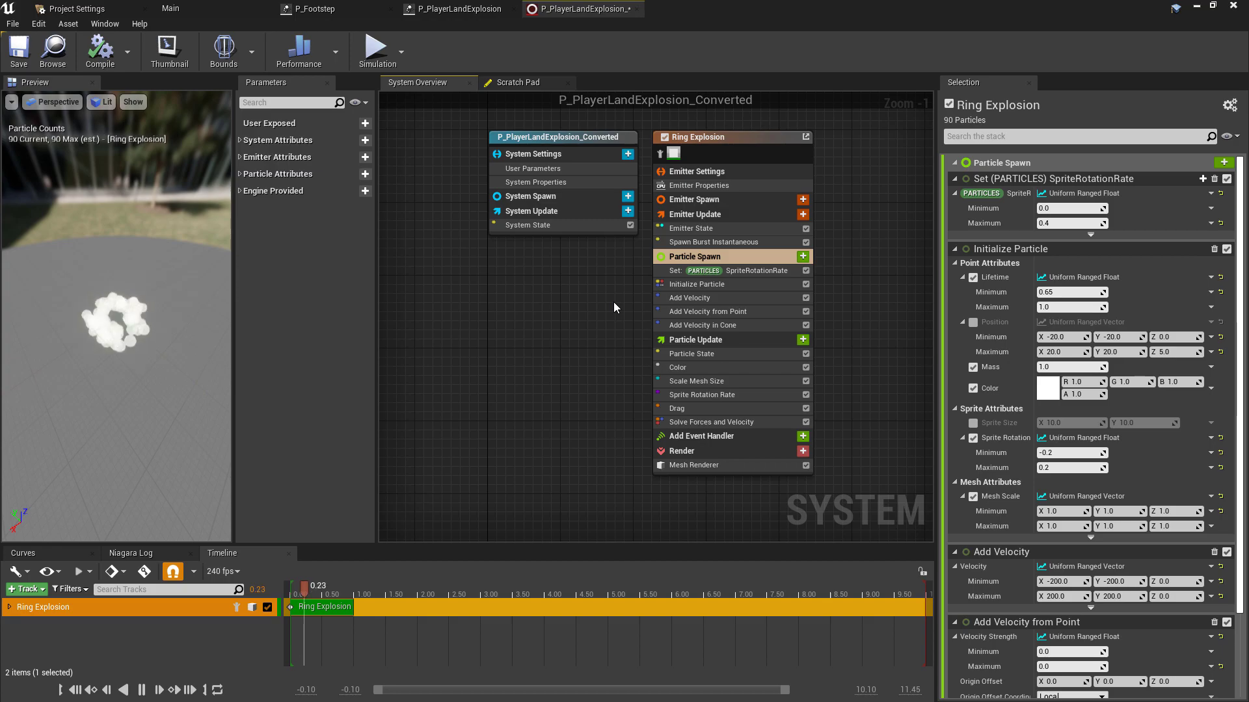
- Deselect the converted landing explosion in the Content Browser, check the Niagara system, and return to Main
{"action": "left_click", "coordinate": [189, 9]}
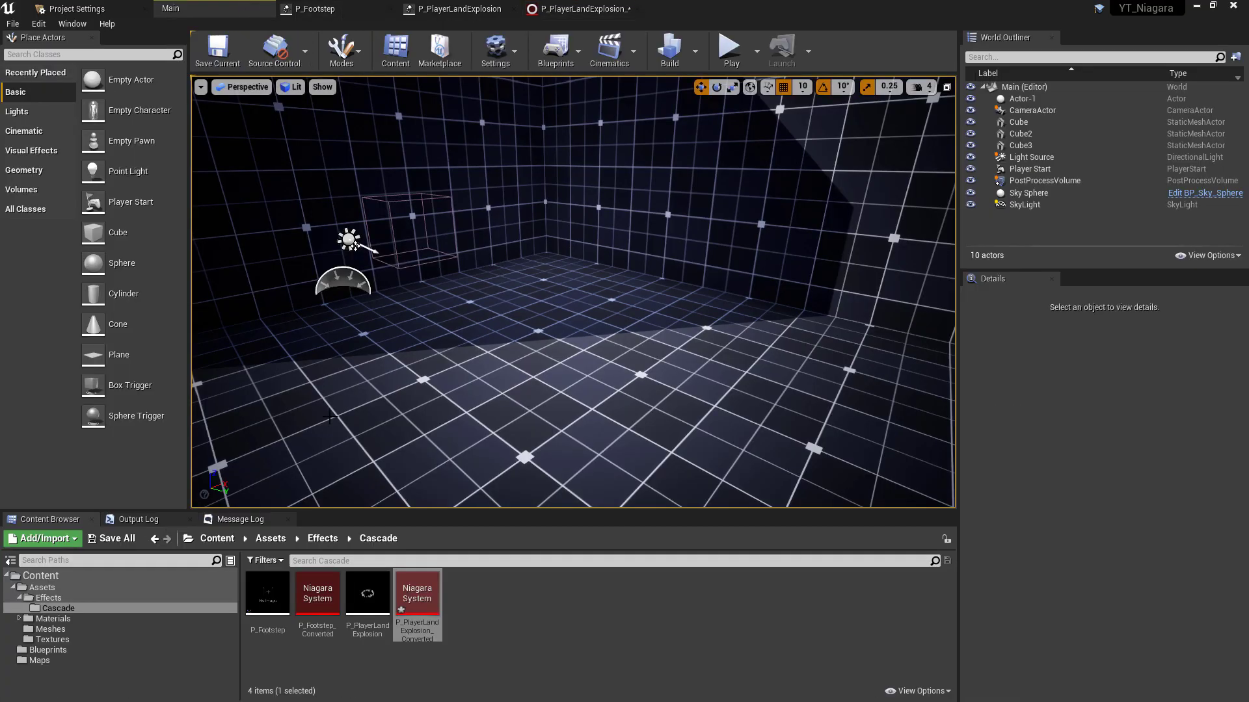
{"action": "left_click", "coordinate": [485, 608]}
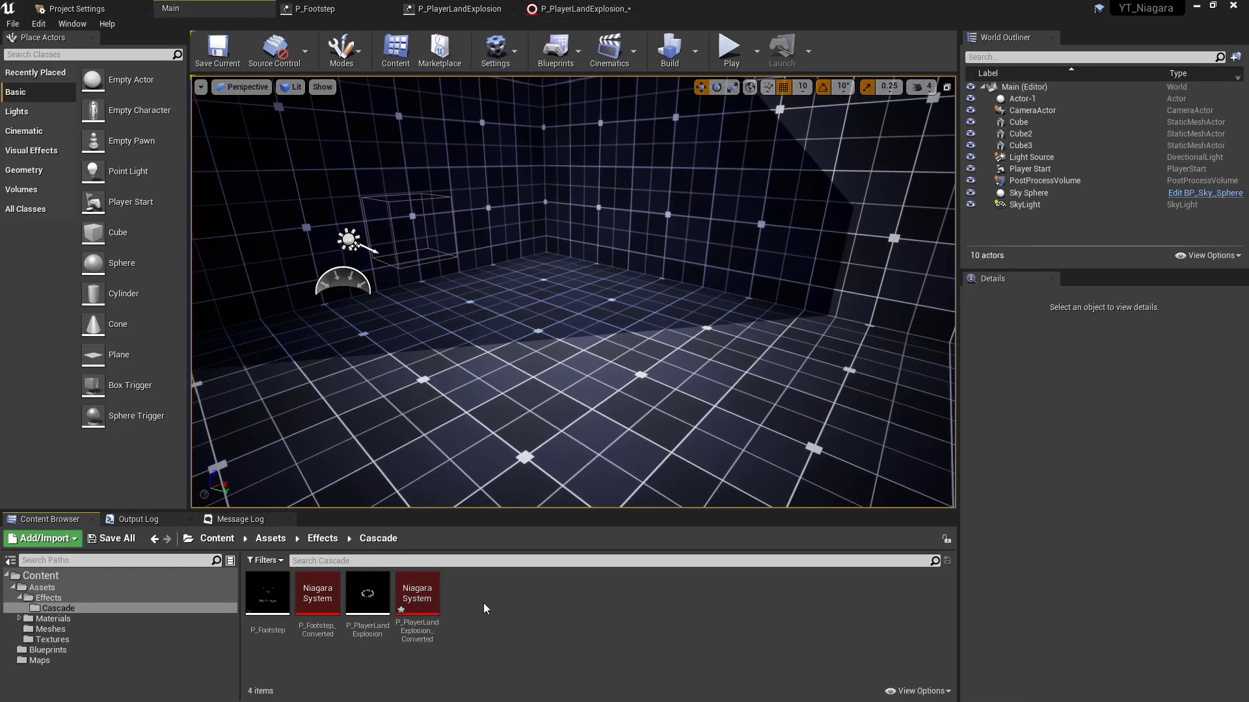
{"action": "left_click", "coordinate": [573, 9]}
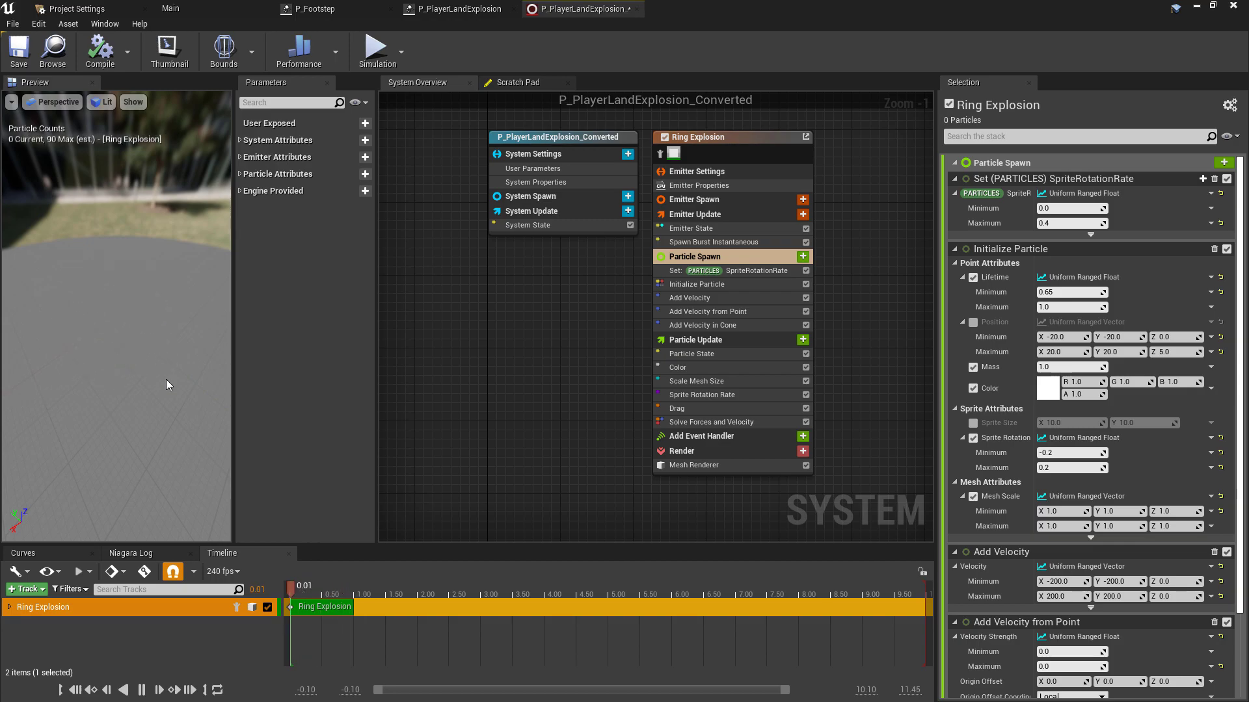
{"action": "left_click", "coordinate": [240, 6]}
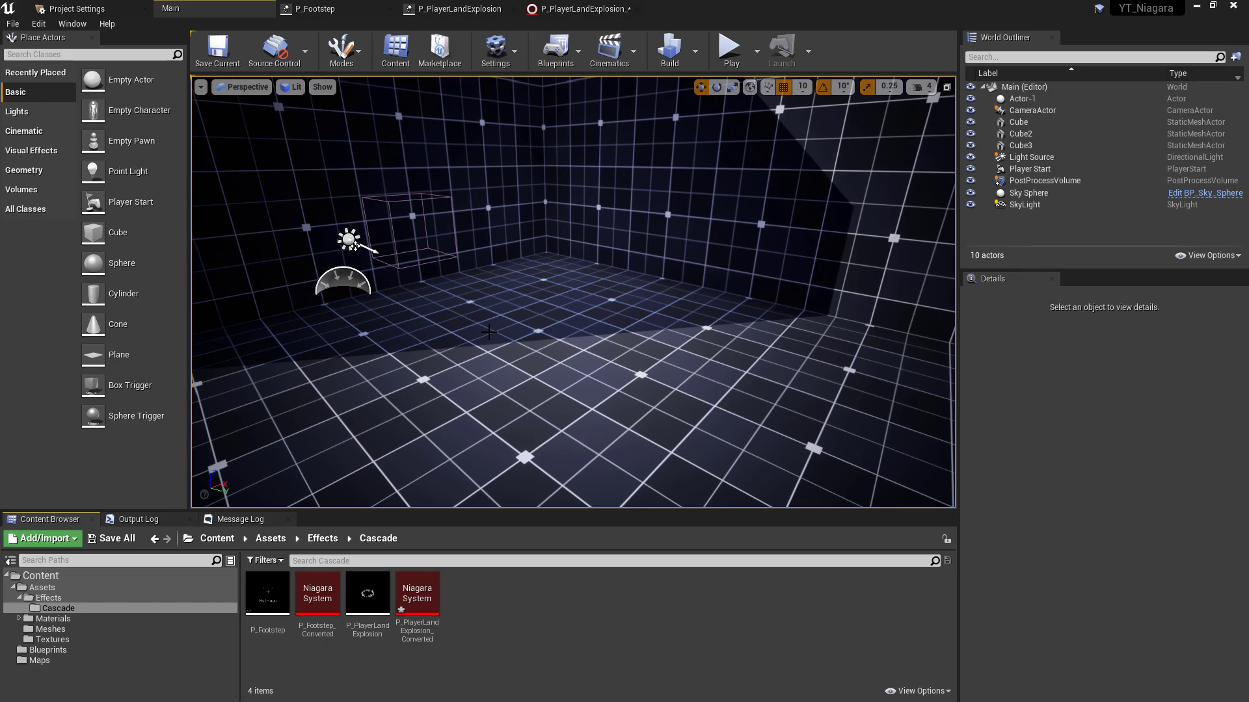
{"action": "left_click", "coordinate": [447, 8]}
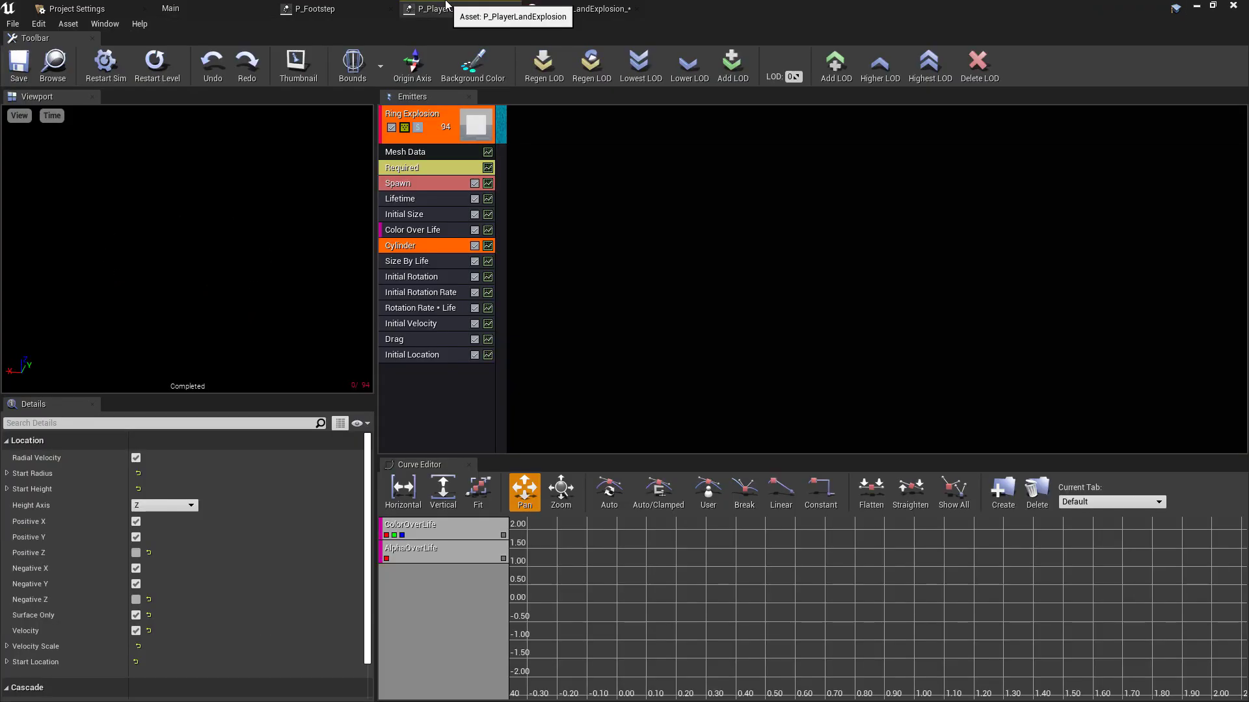